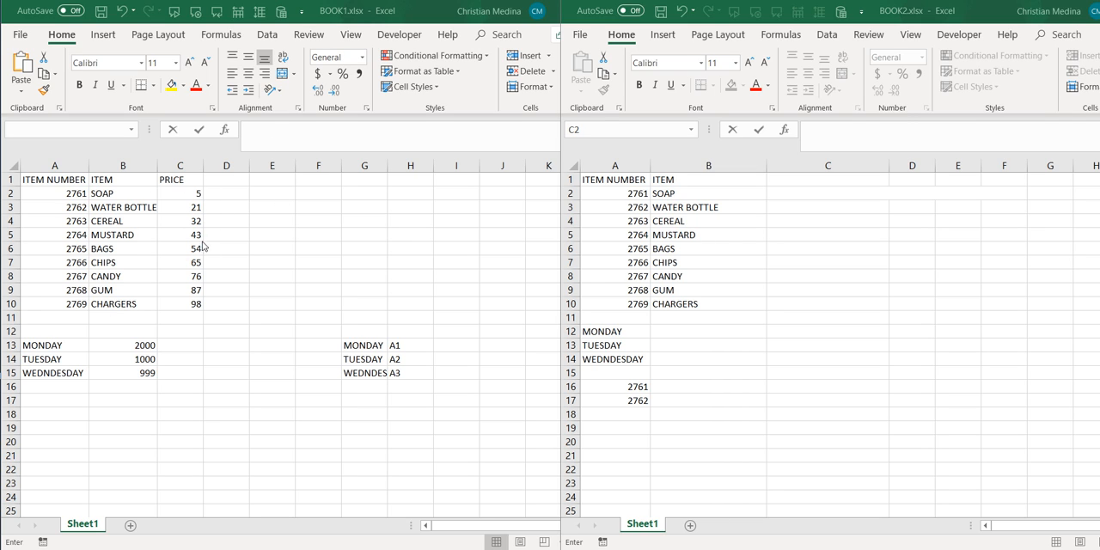
pyautogui.click(803, 195)
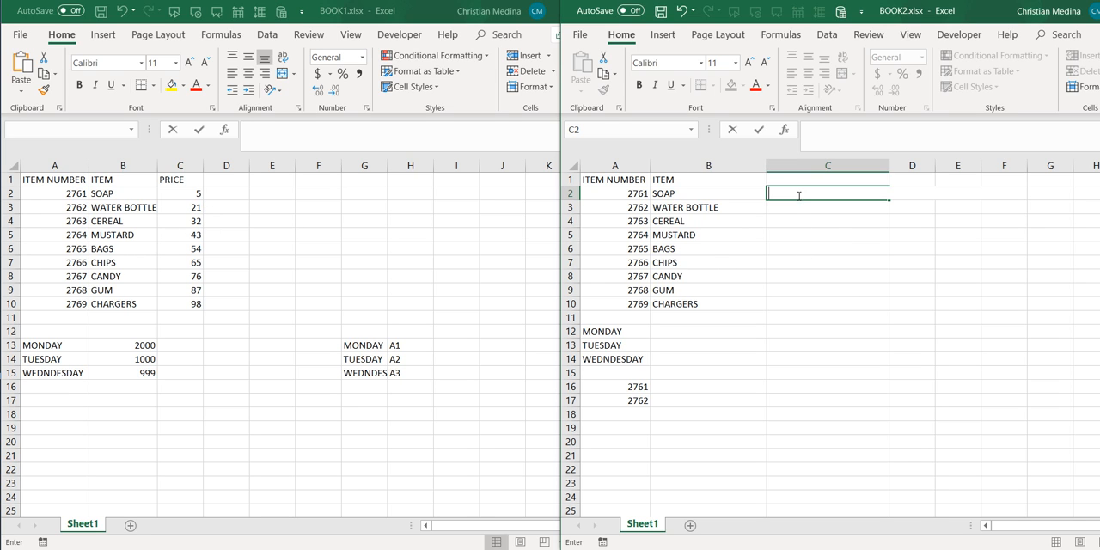
pyautogui.click(812, 207)
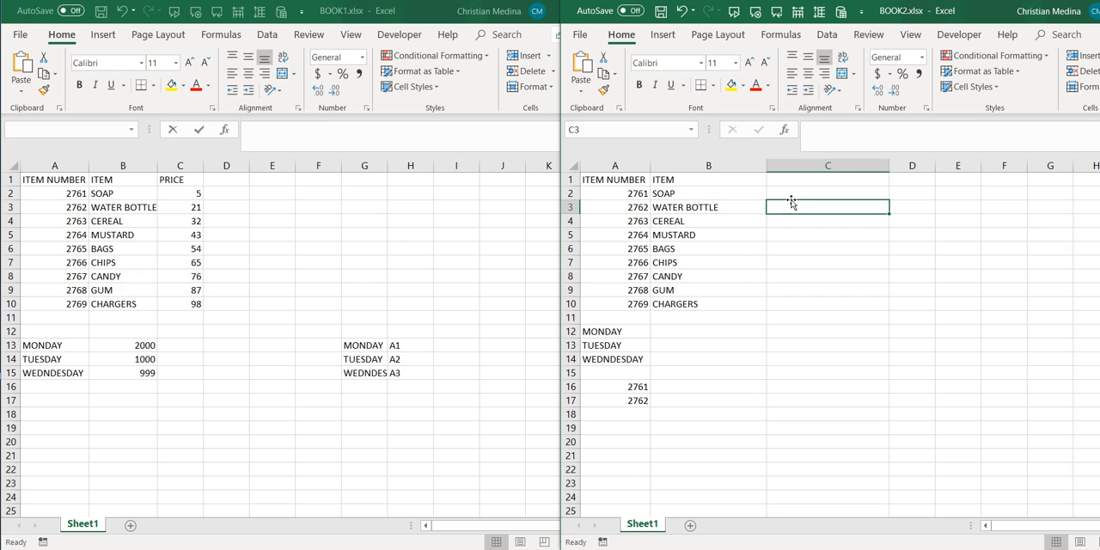
pyautogui.click(798, 188)
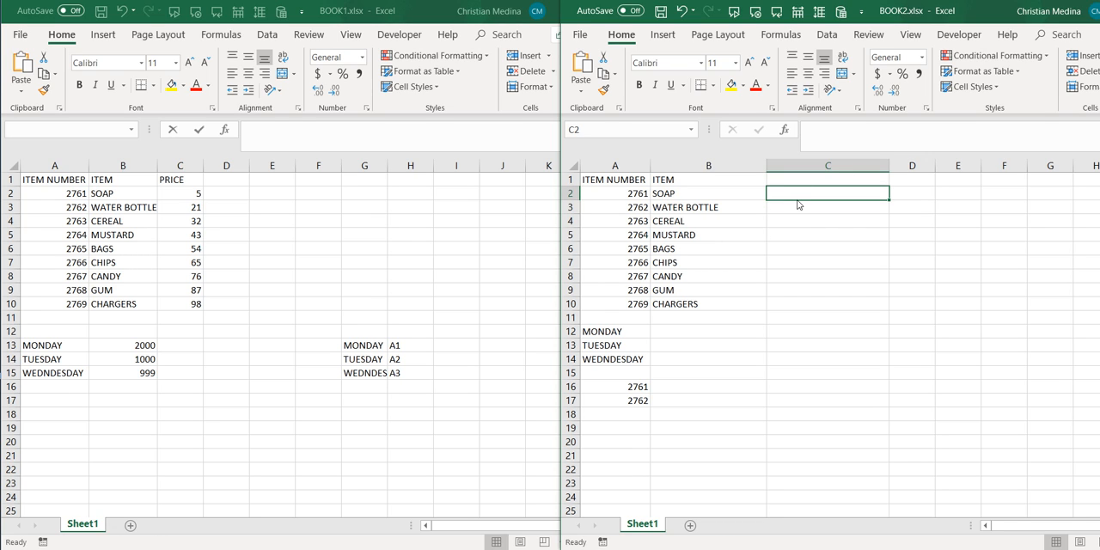
pyautogui.click(801, 223)
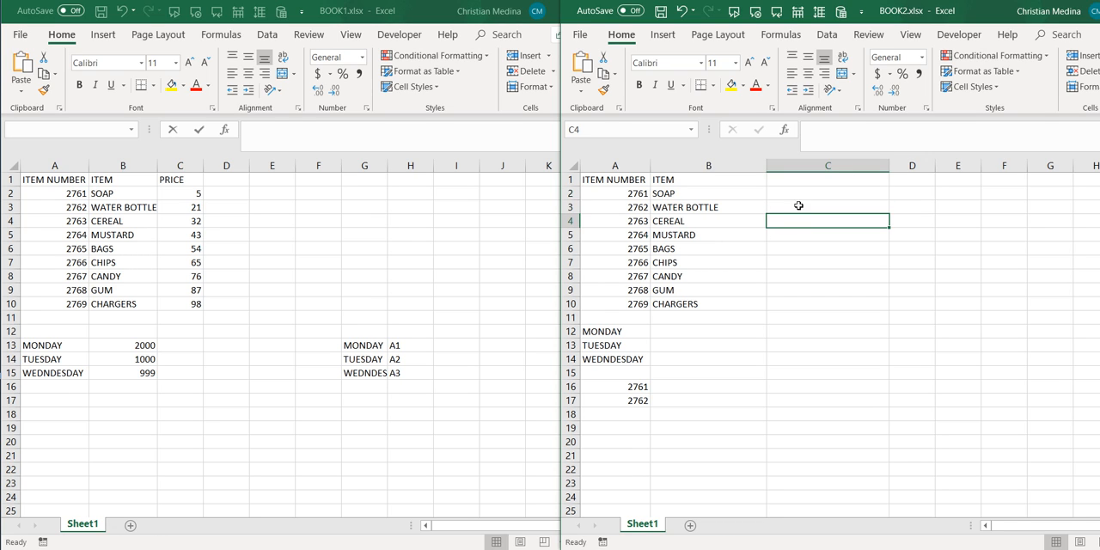
# - Start a VLOOKUP formula in cell C2 of BOOK2 with A2 as the lookup value
pyautogui.click(797, 193)
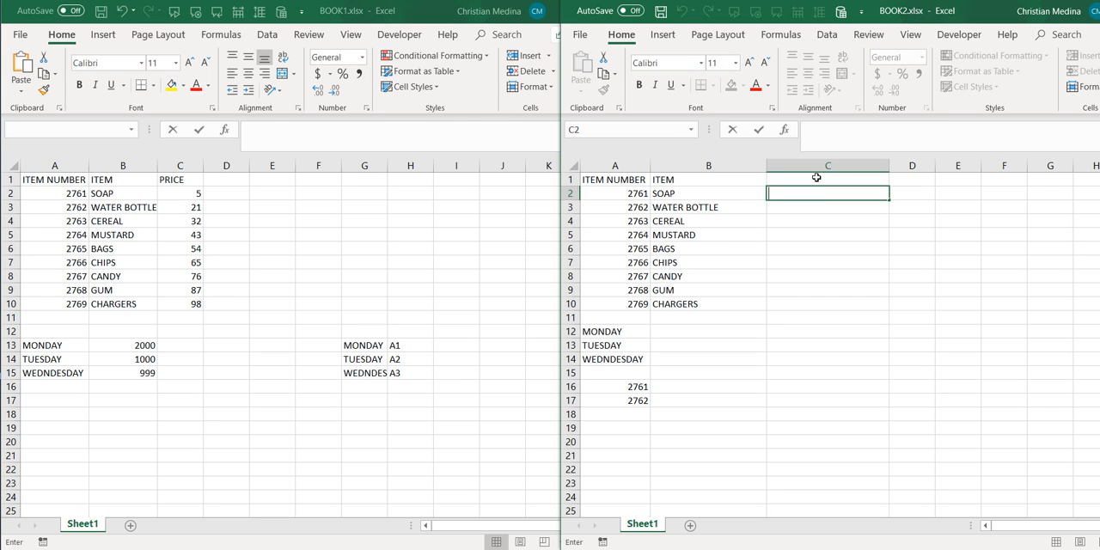
pyautogui.write('=')
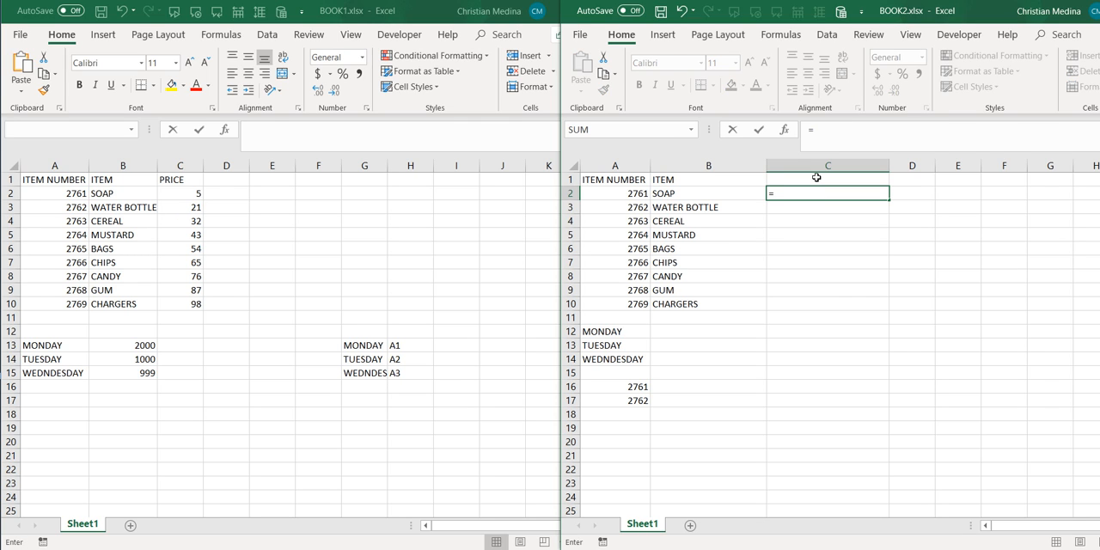
pyautogui.write('V')
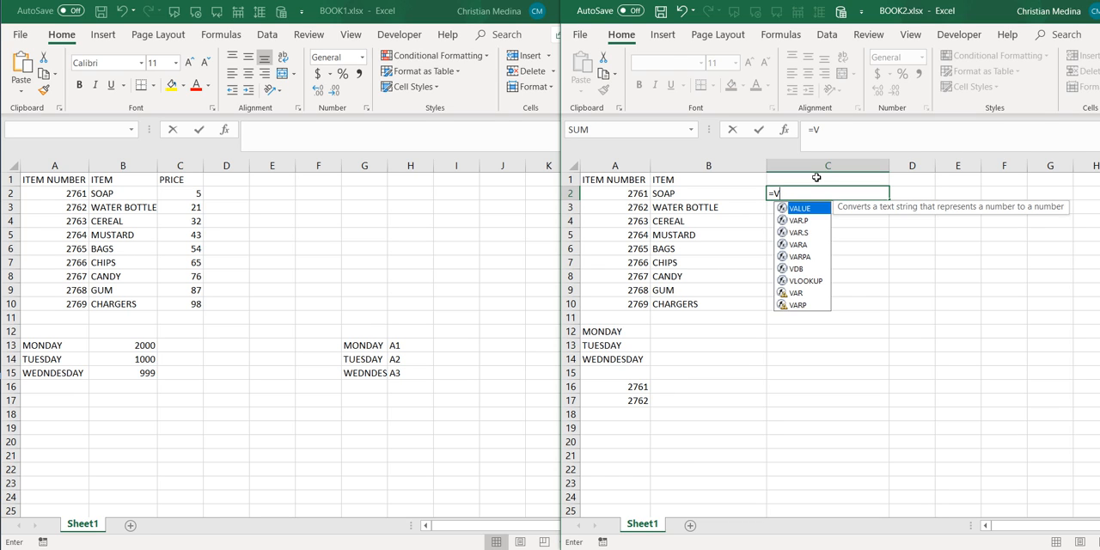
pyautogui.write('K')
pyautogui.press('BackSpace')
pyautogui.write('LL')
pyautogui.press('BackSpace')
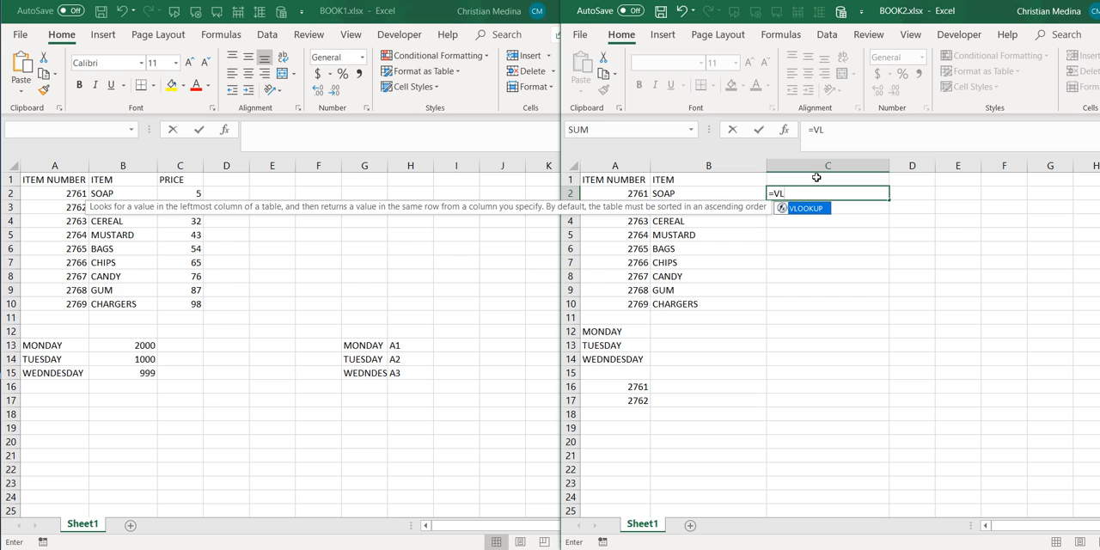
pyautogui.write('O')
pyautogui.press('Tab')
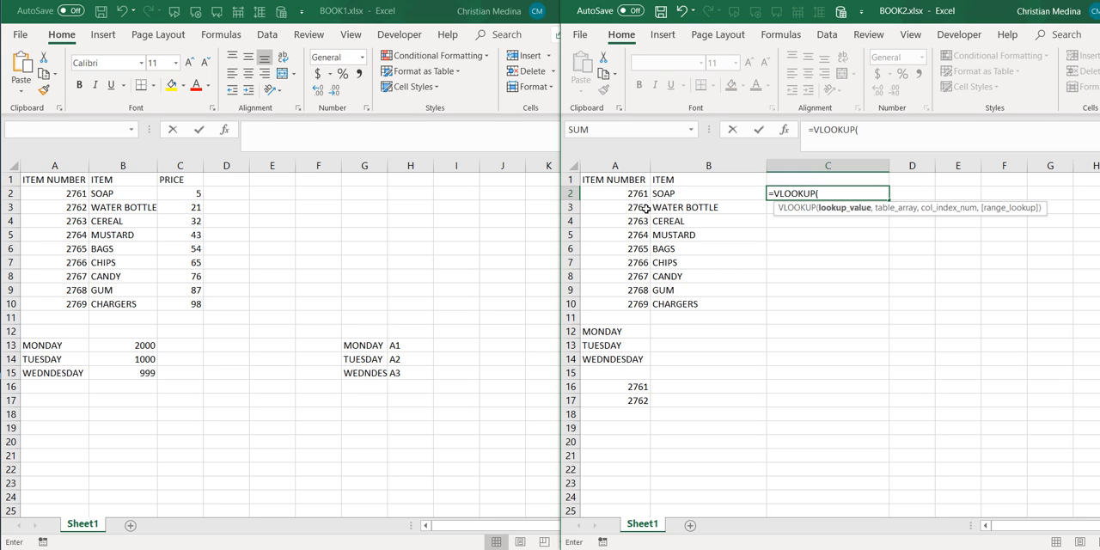
pyautogui.click(641, 194)
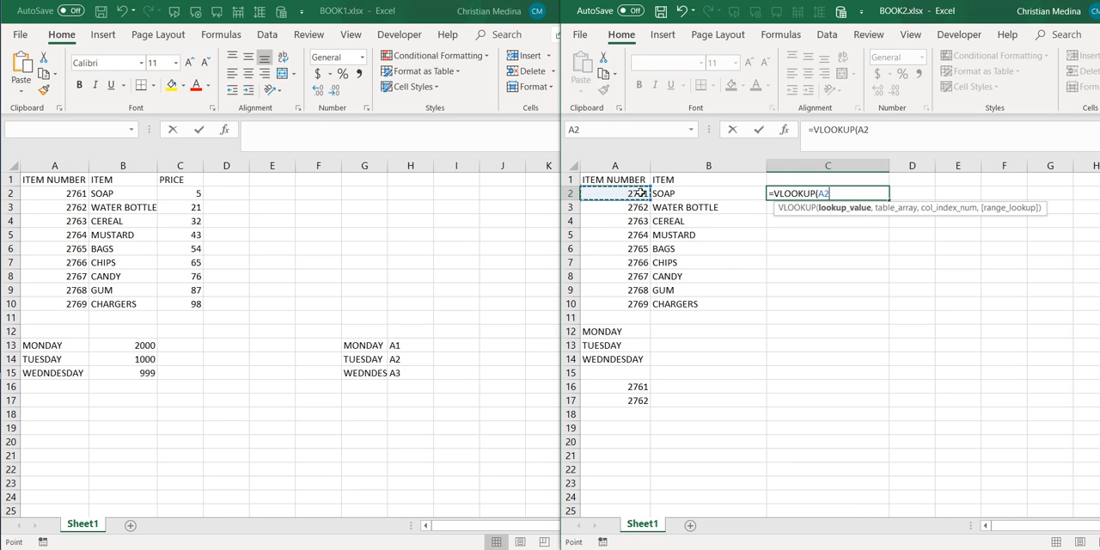
pyautogui.write(',')
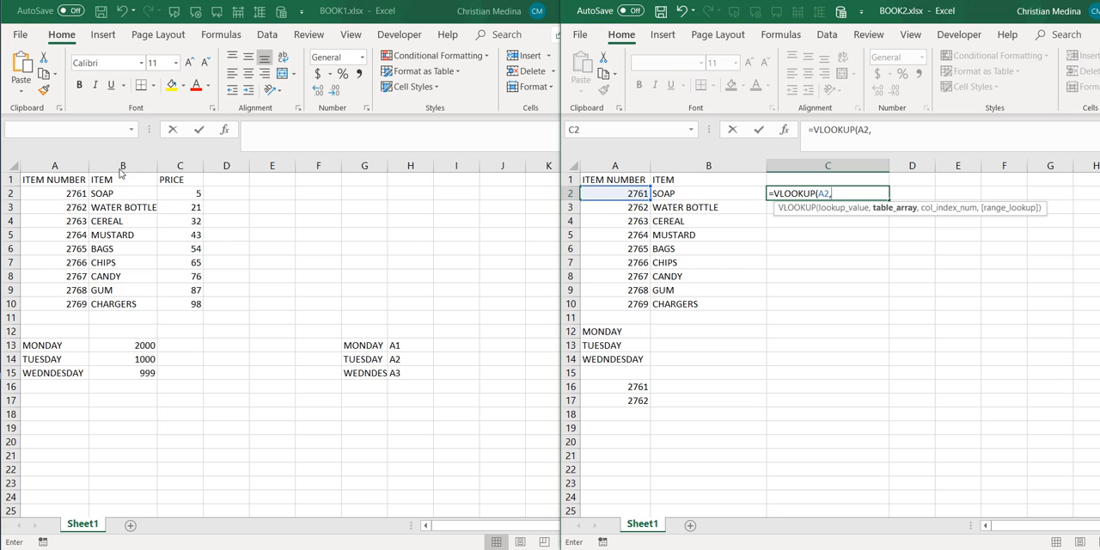
# - Set the VLOOKUP's table array to the range A2:C10 on Sheet1 of BOOK1
pyautogui.click(68, 194)
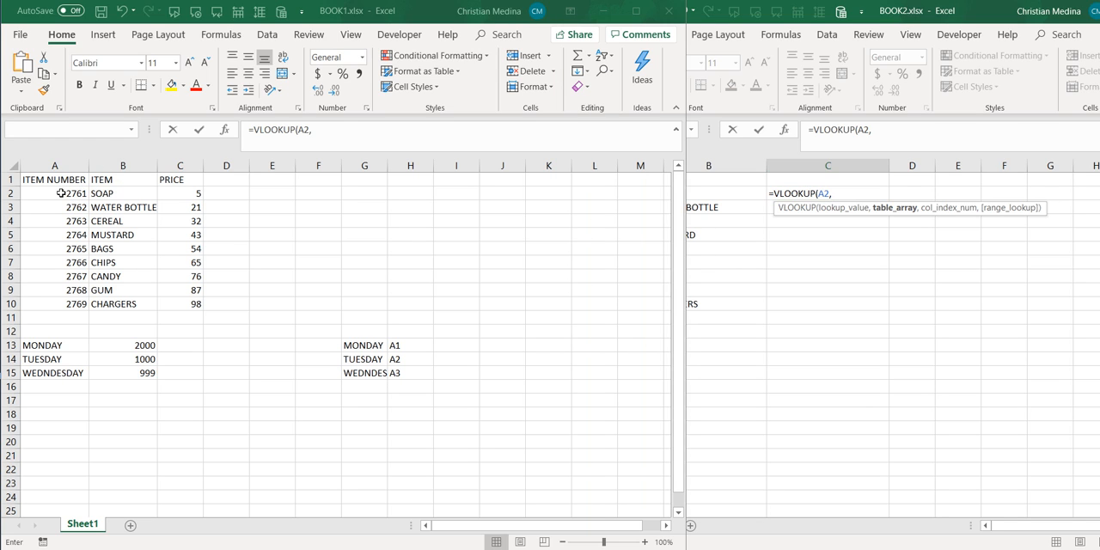
pyautogui.moveTo(61, 194); pyautogui.dragTo(188, 305)
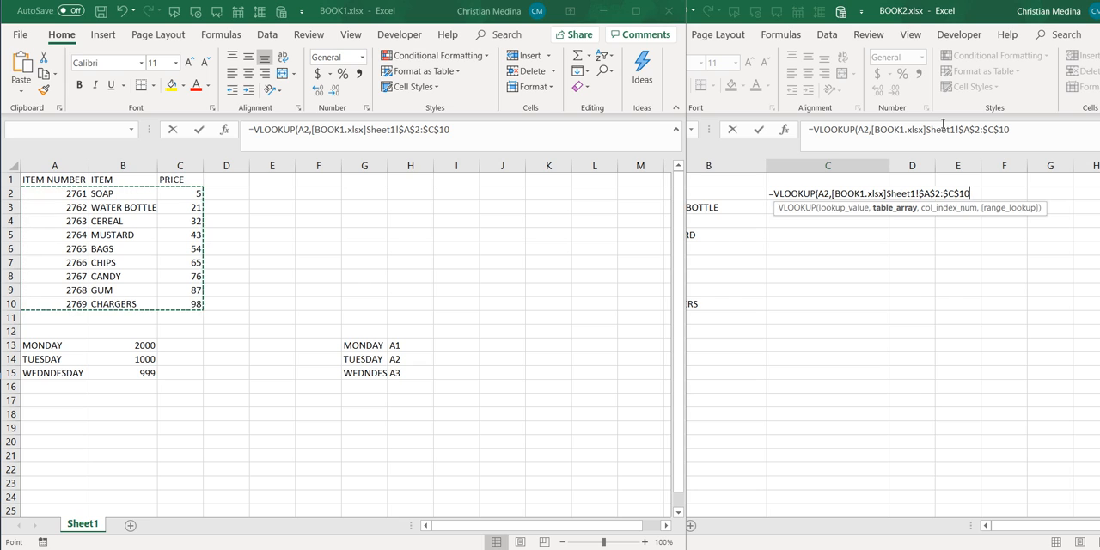
pyautogui.write(',')
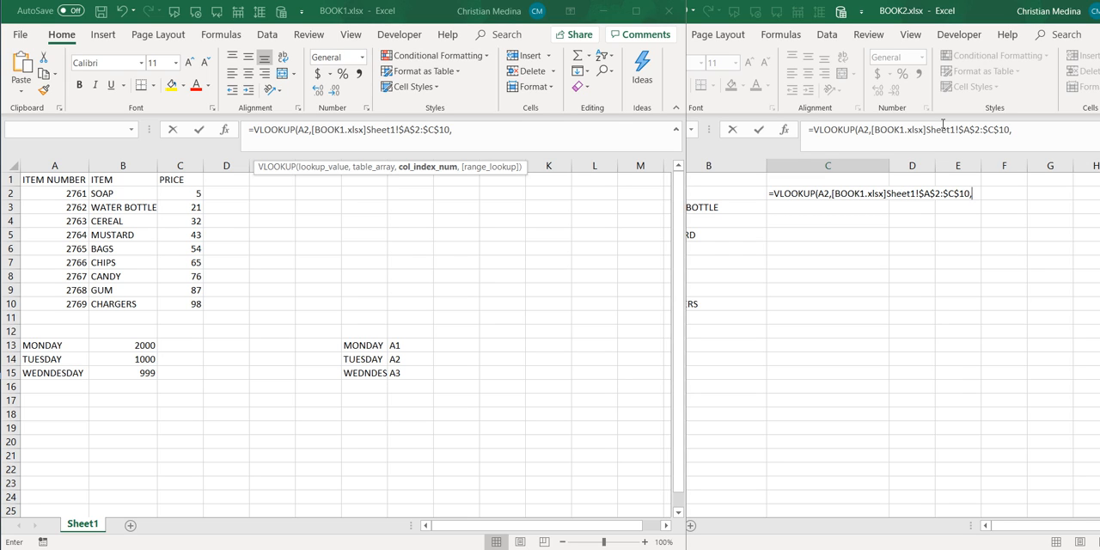
# - Complete the VLOOKUP in C2 with column index 3 and FALSE for an exact match
pyautogui.write('3')
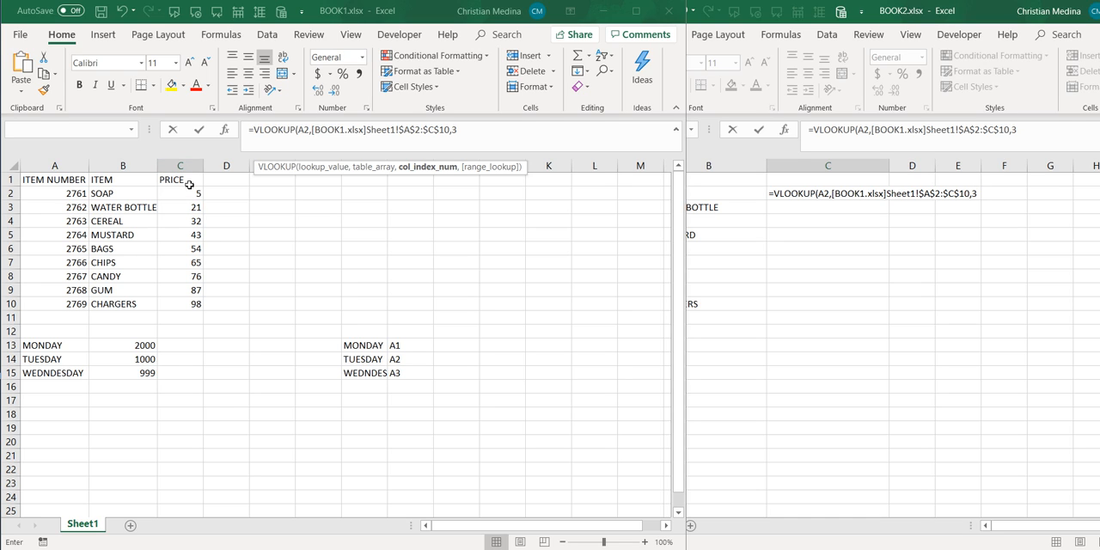
pyautogui.write(',')
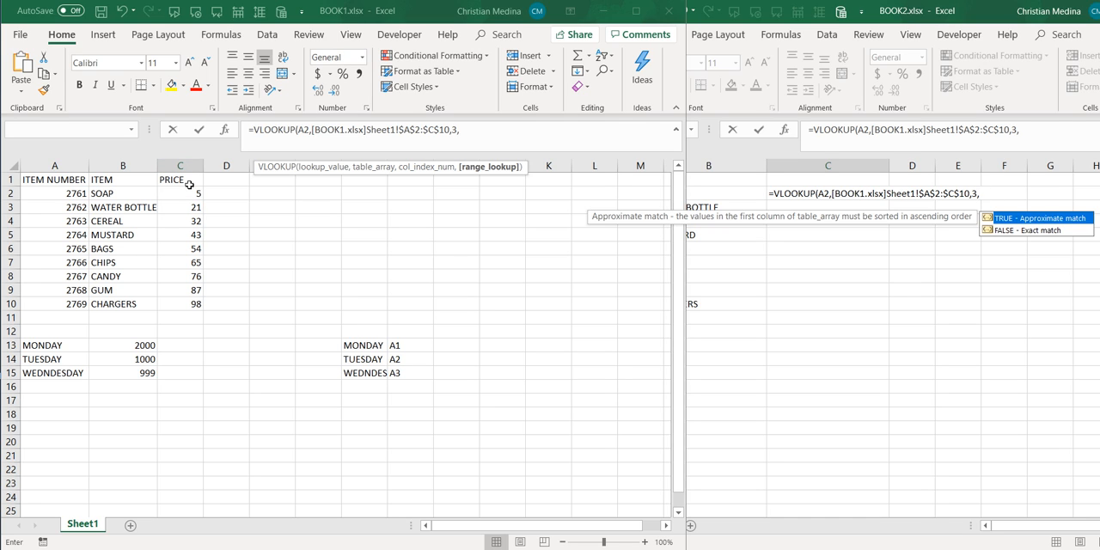
pyautogui.write('FALSE)')
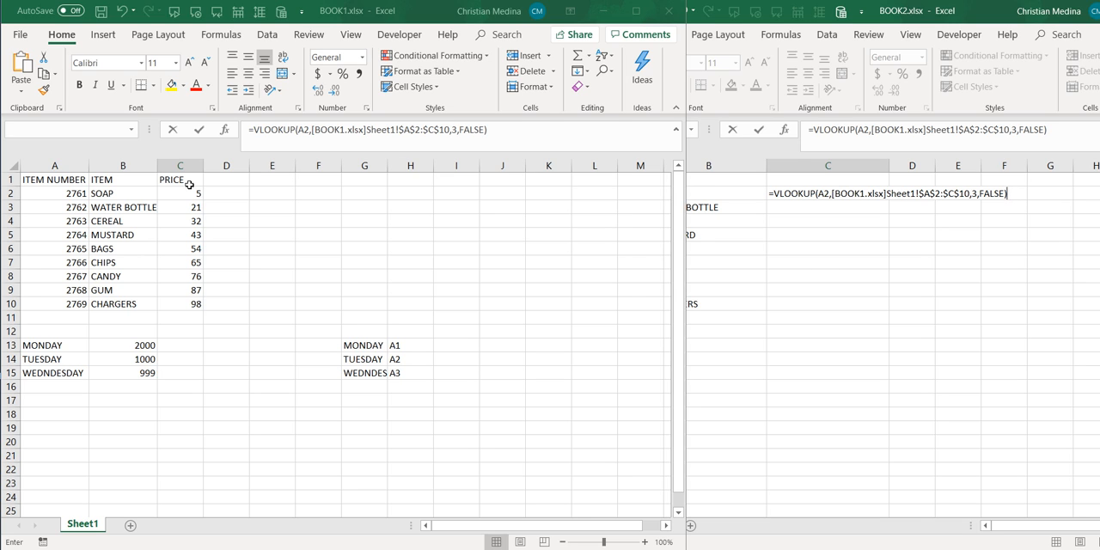
pyautogui.press('Return')
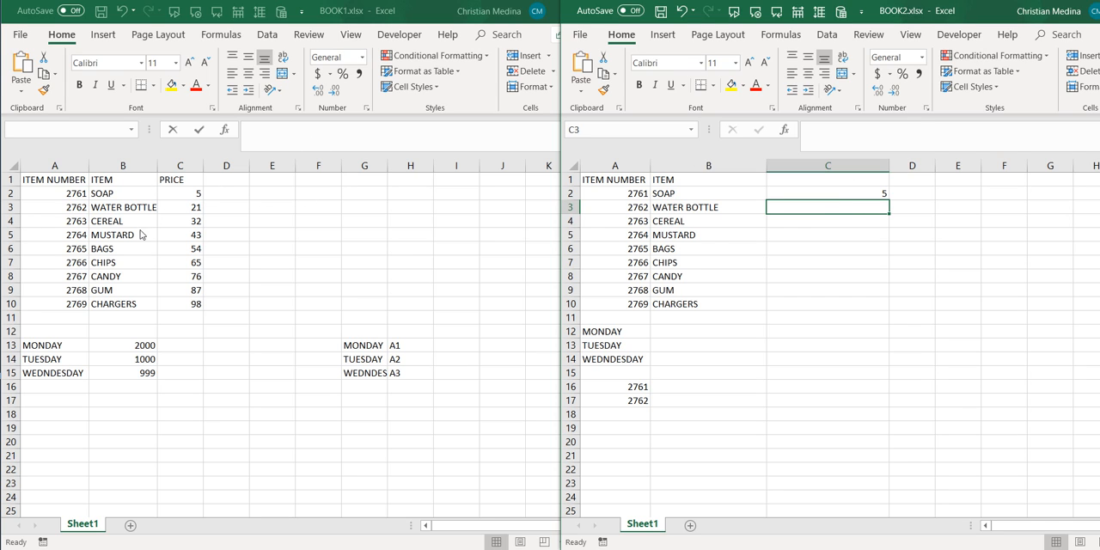
# - Change the SOAP price in BOOK1 to 2 and check the linked lookup in cell C2 of BOOK2
pyautogui.click(193, 193)
pyautogui.click(192, 191)
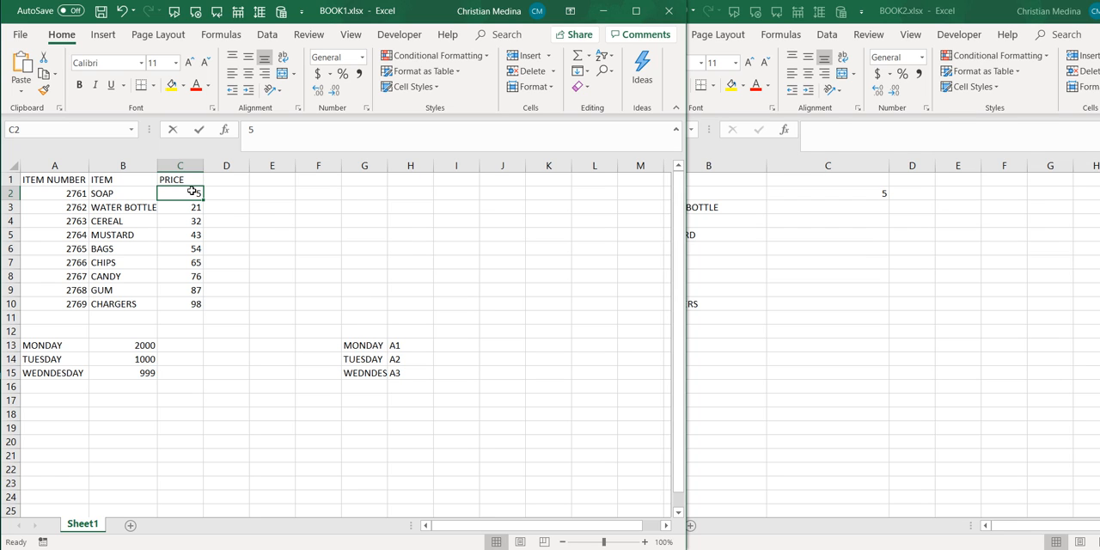
pyautogui.write('2')
pyautogui.press('Return')
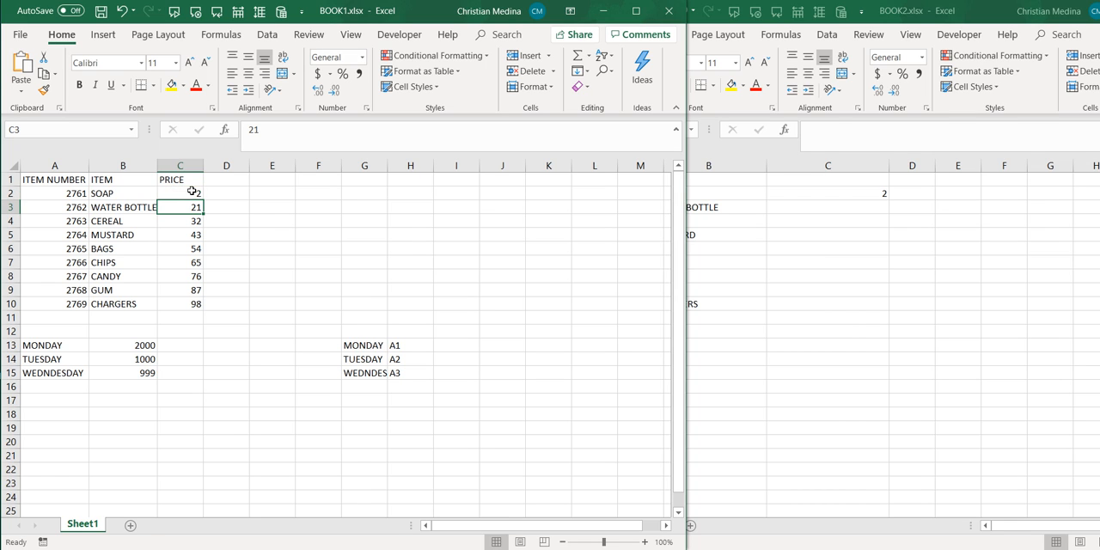
pyautogui.click(850, 190)
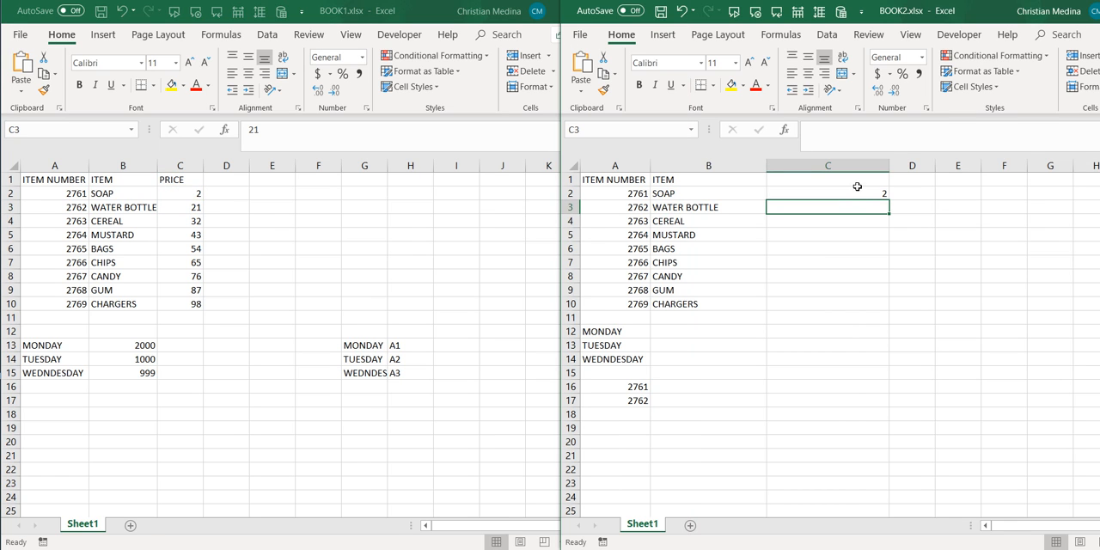
pyautogui.click(855, 191)
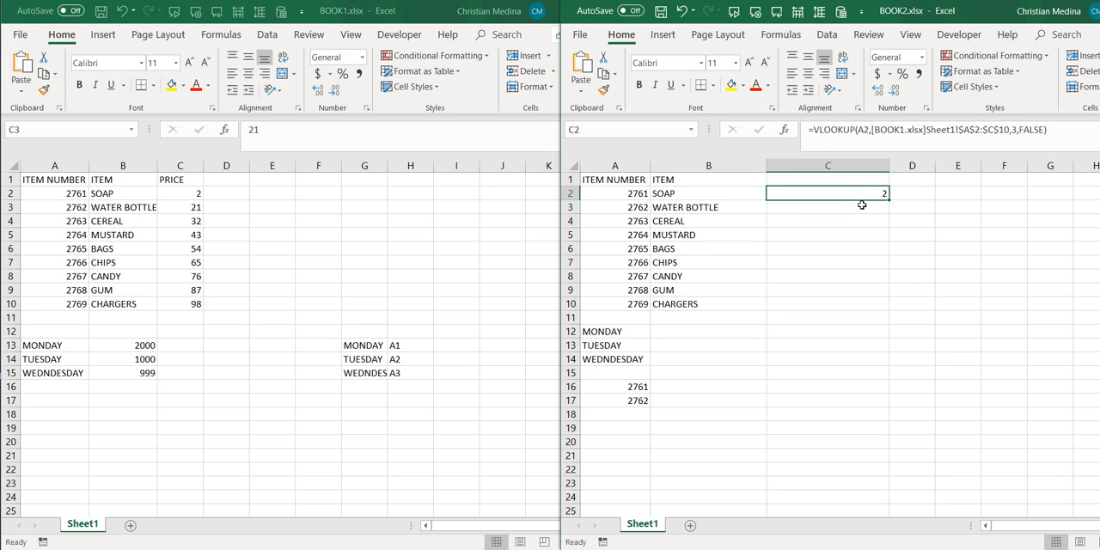
# - Start a VLOOKUP formula in cell C3 of BOOK2 with the item name in B3 as the lookup value
pyautogui.click(862, 207)
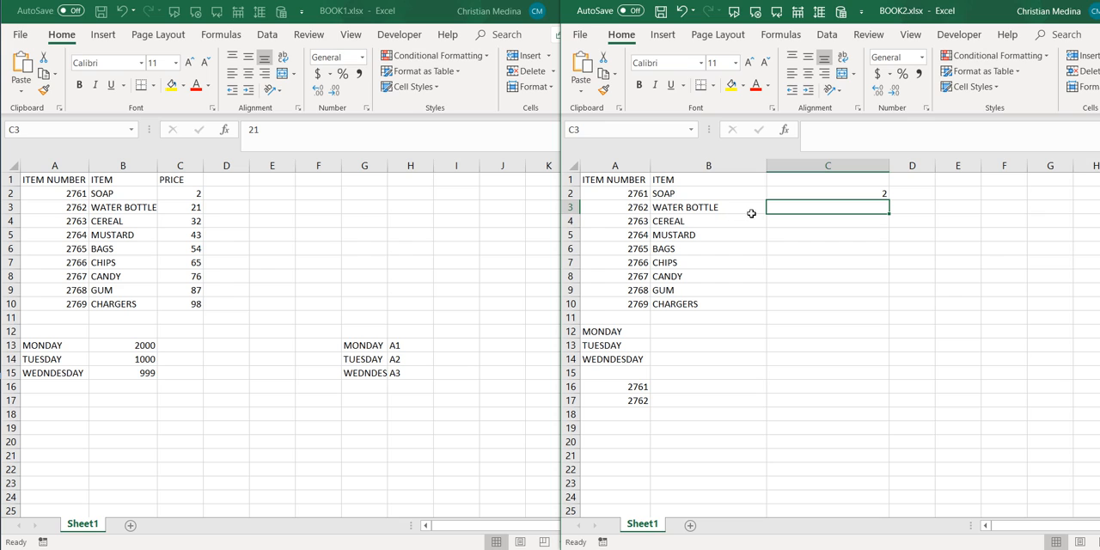
pyautogui.doubleClick(791, 209)
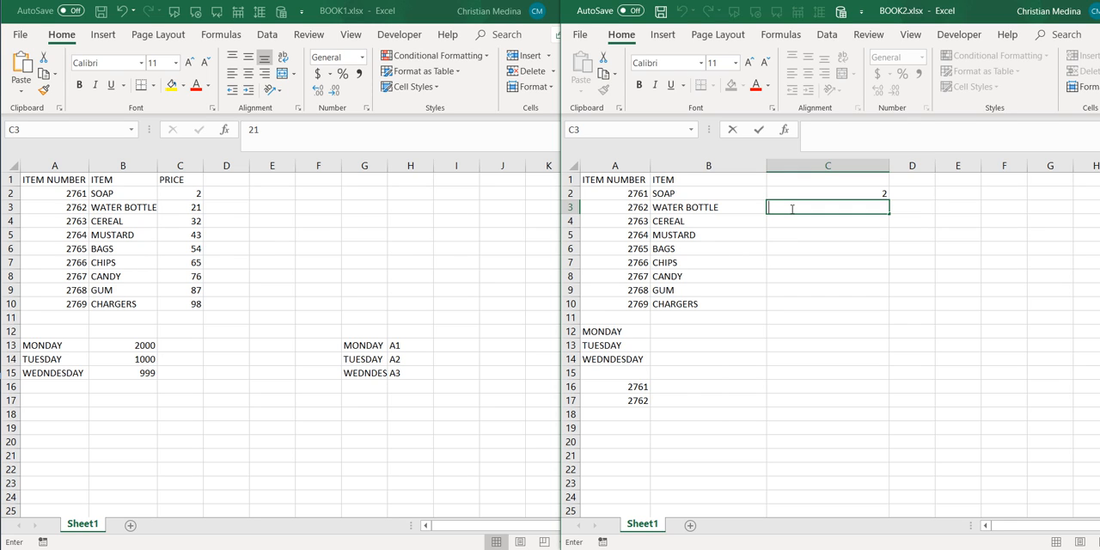
pyautogui.write('=')
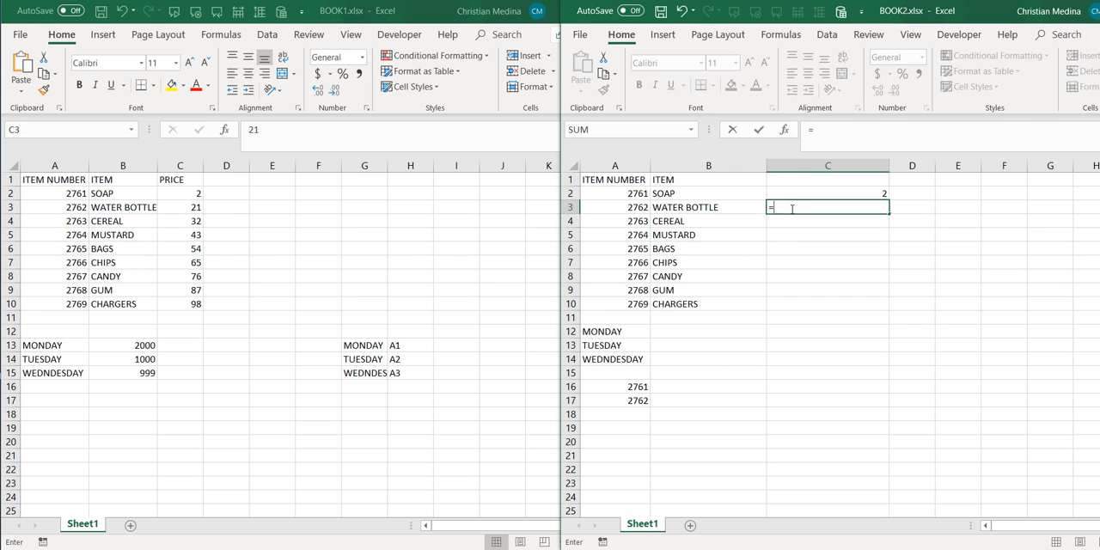
pyautogui.write('V')
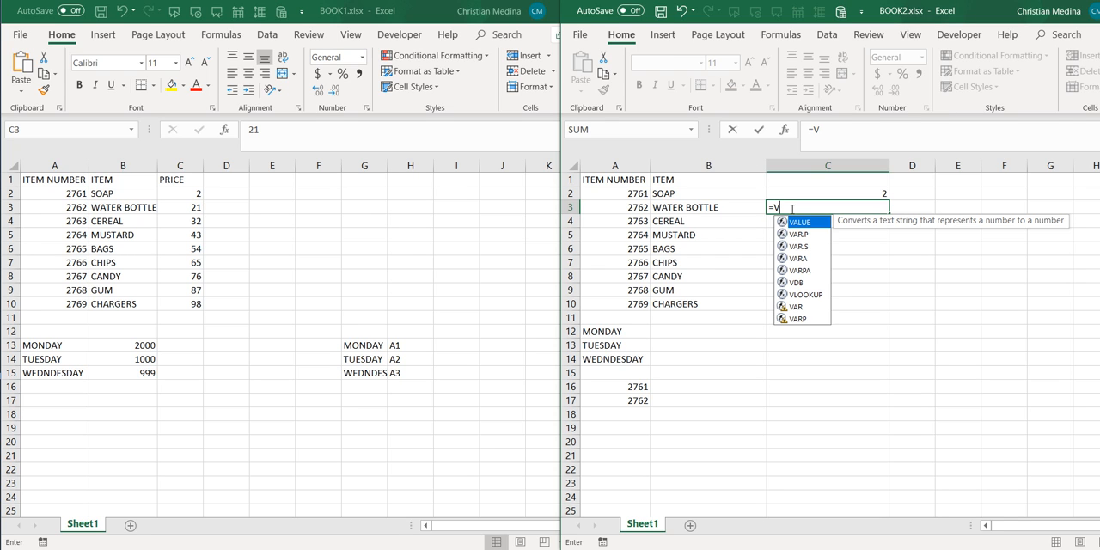
pyautogui.write('LOO')
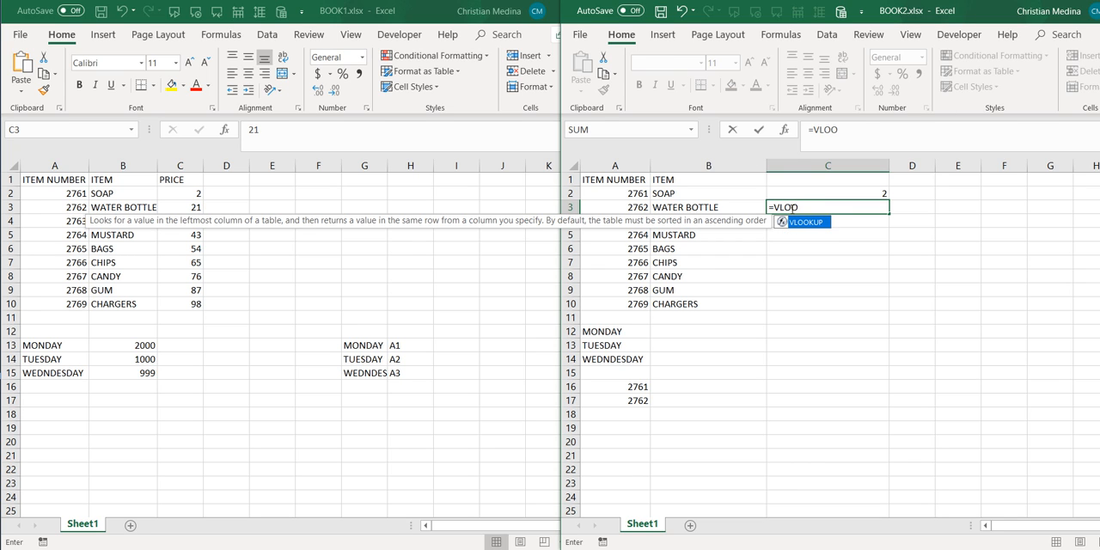
pyautogui.press('Tab')
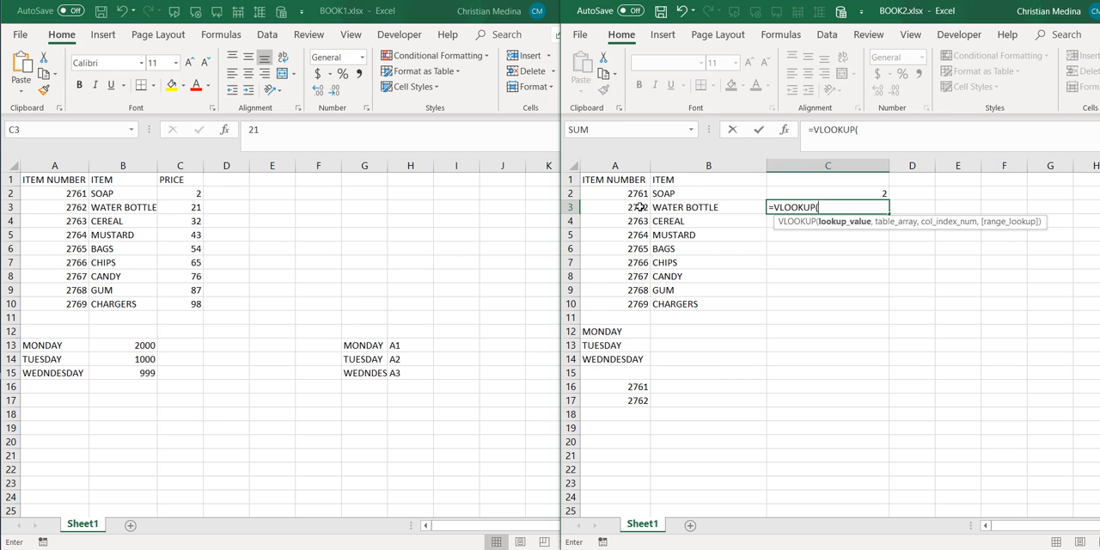
pyautogui.click(713, 207)
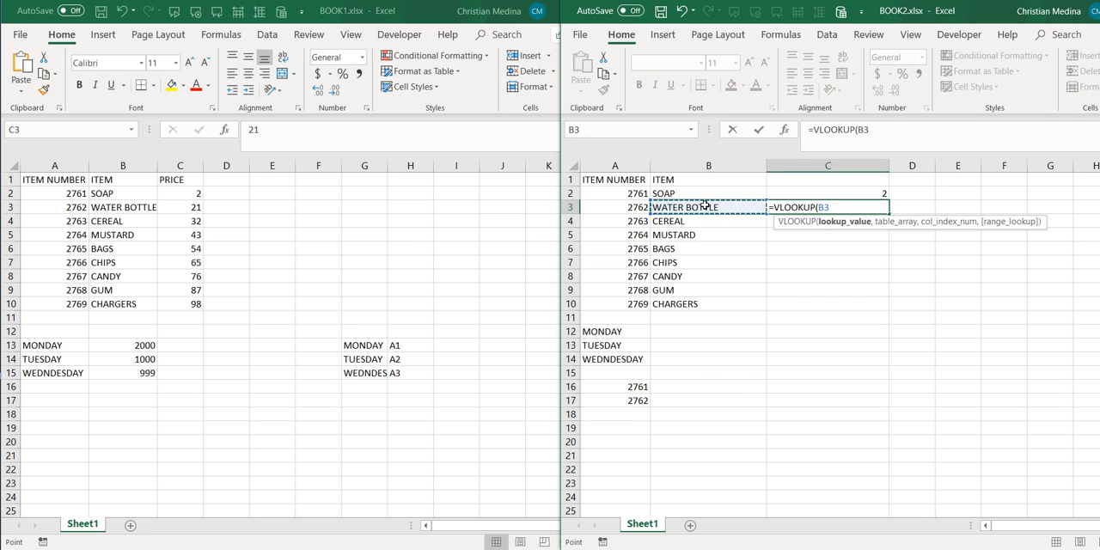
pyautogui.write(',')
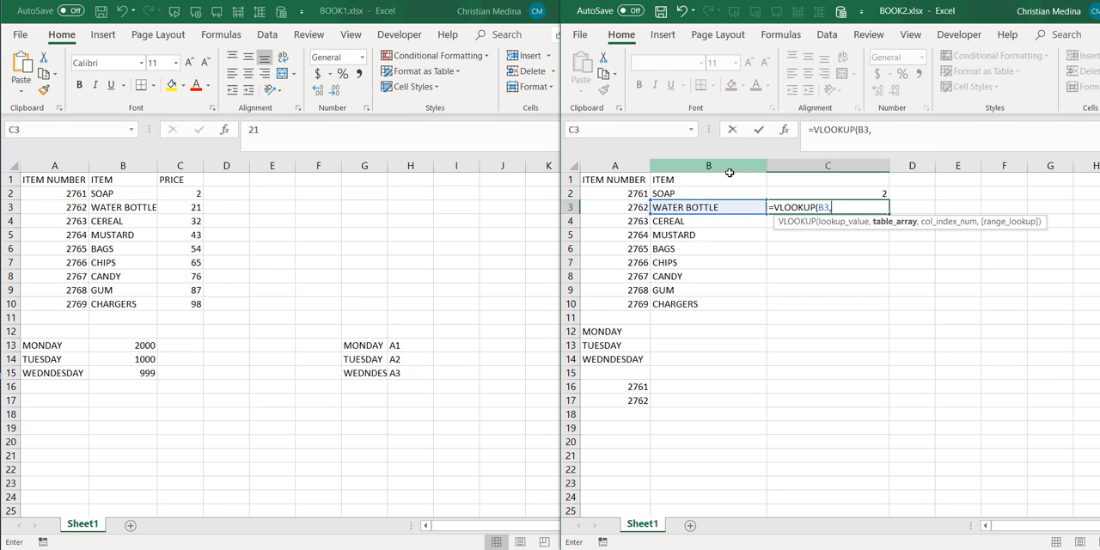
pyautogui.click(112, 193)
pyautogui.moveTo(104, 193); pyautogui.dragTo(198, 303)
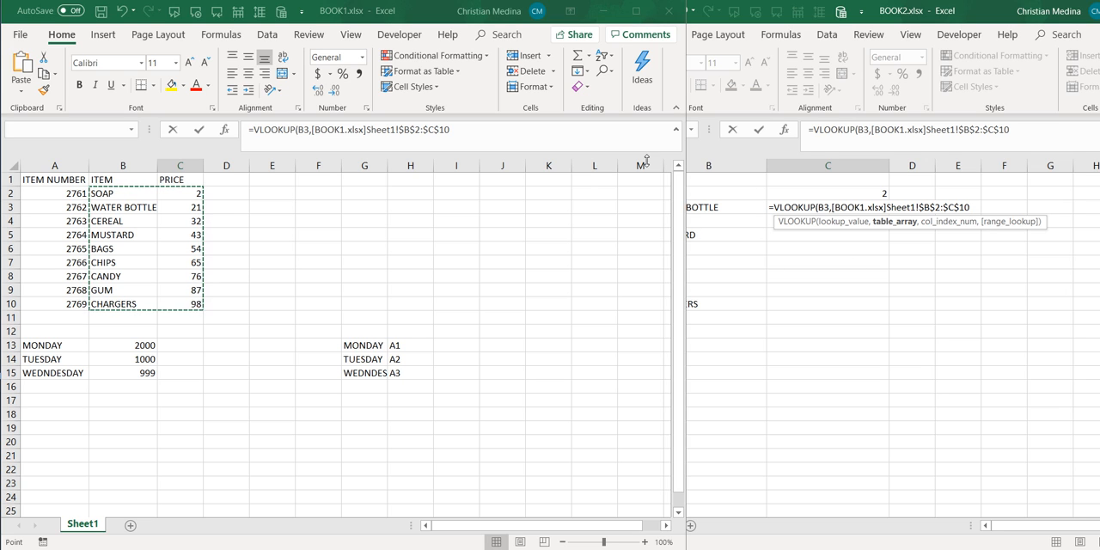
pyautogui.click(229, 234)
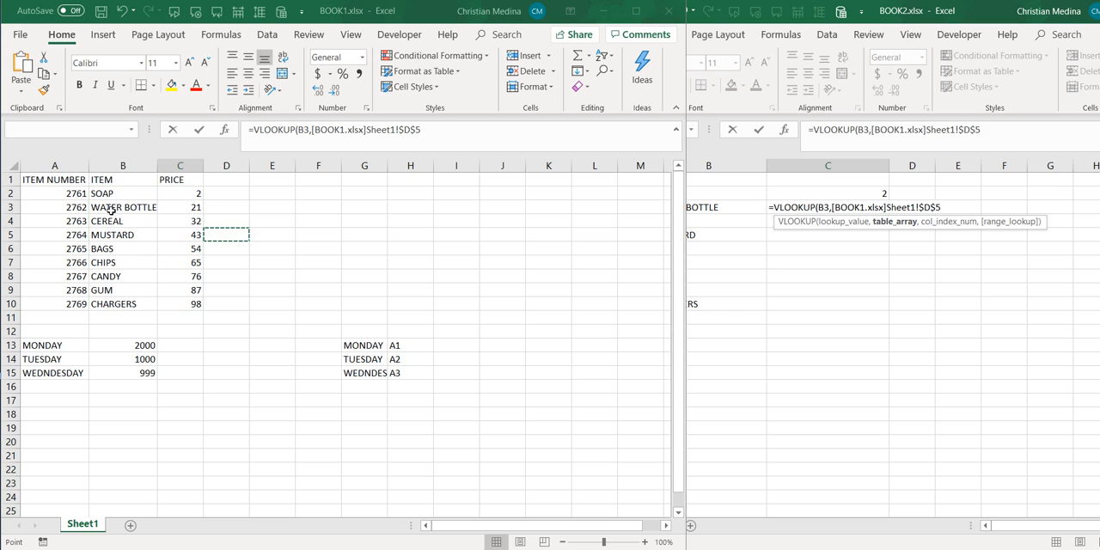
pyautogui.moveTo(70, 191); pyautogui.dragTo(196, 302)
pyautogui.click(263, 244)
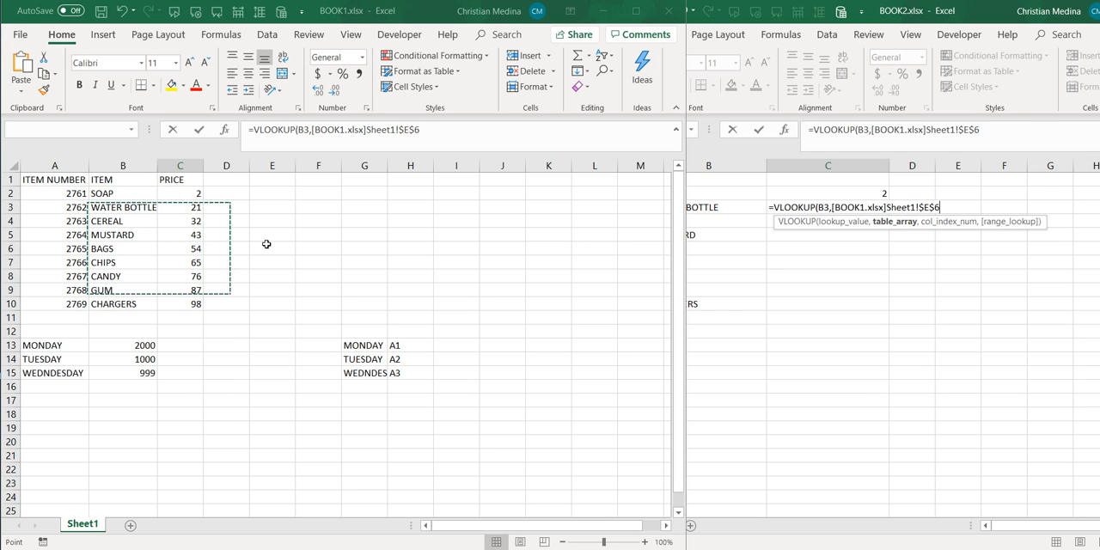
# - Set the table array of the C3 VLOOKUP to the range B2:C10 on Sheet1 of BOOK1
pyautogui.click(102, 195)
pyautogui.moveTo(102, 196); pyautogui.dragTo(205, 304)
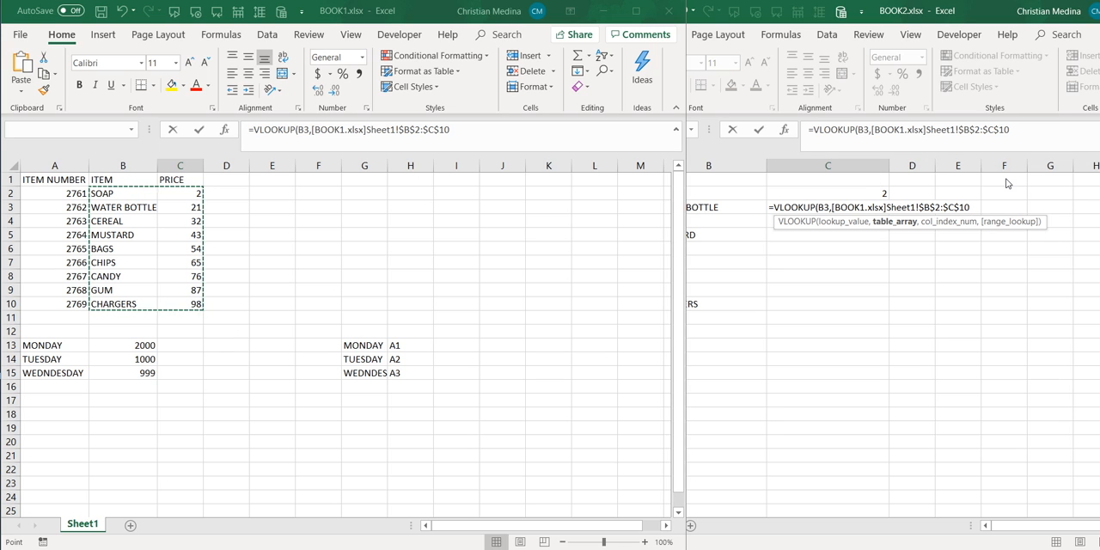
pyautogui.write(',')
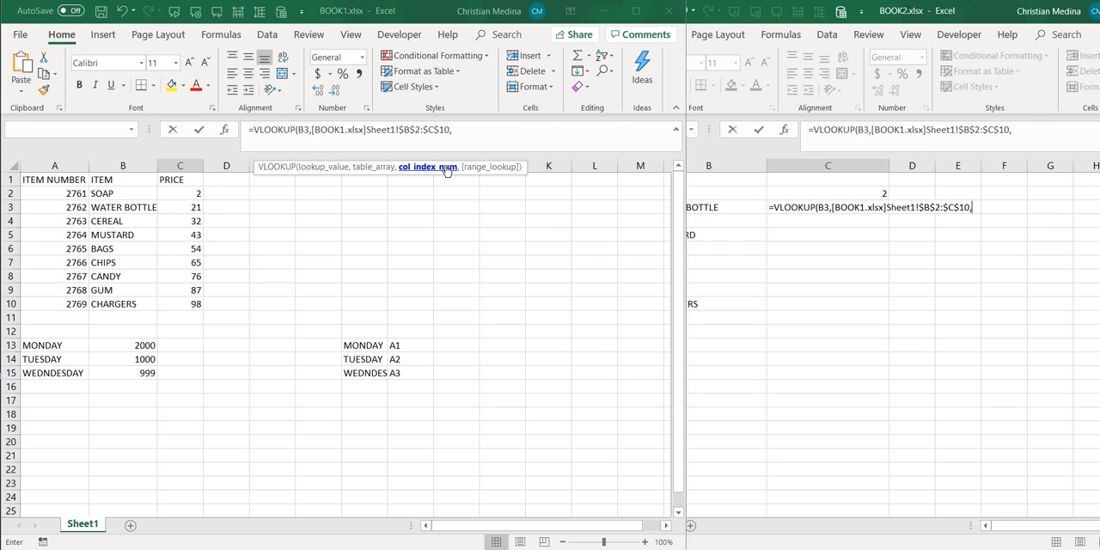
# - Complete the VLOOKUP in C3 with column index 2 and FALSE for an exact match, and fill it down to C10
pyautogui.write('2')
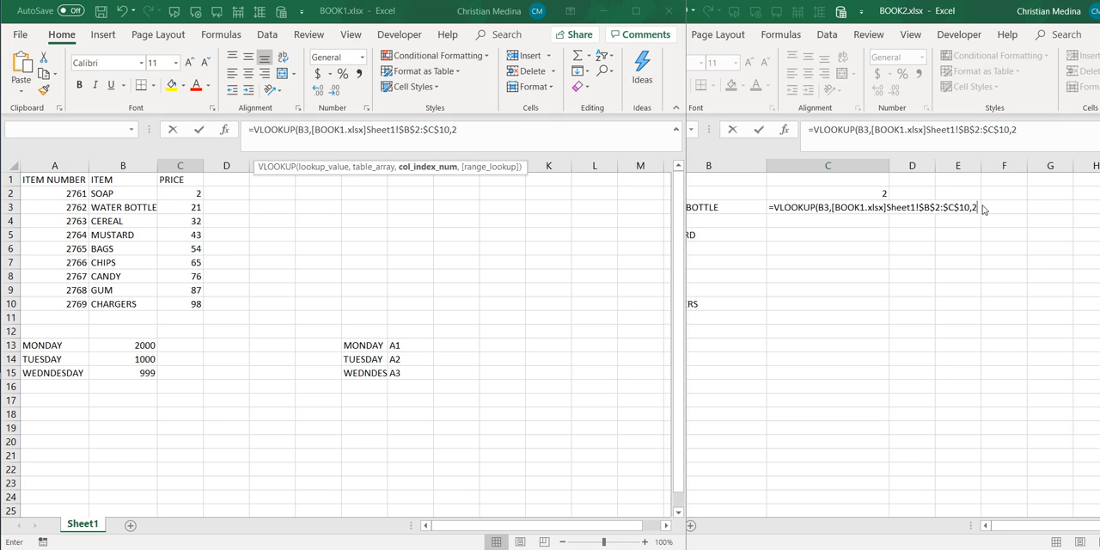
pyautogui.write(',')
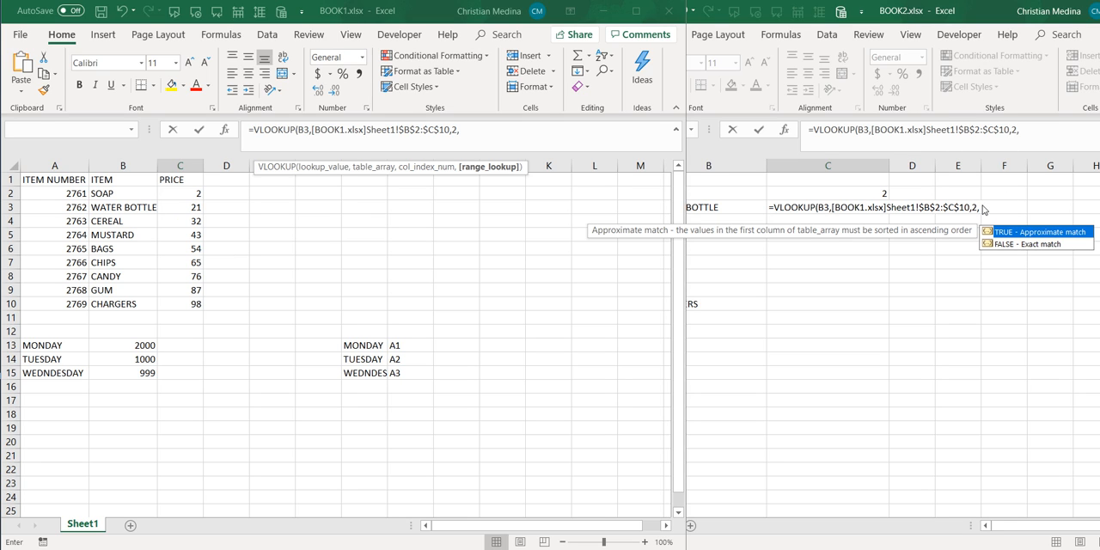
pyautogui.write('FALSE)')
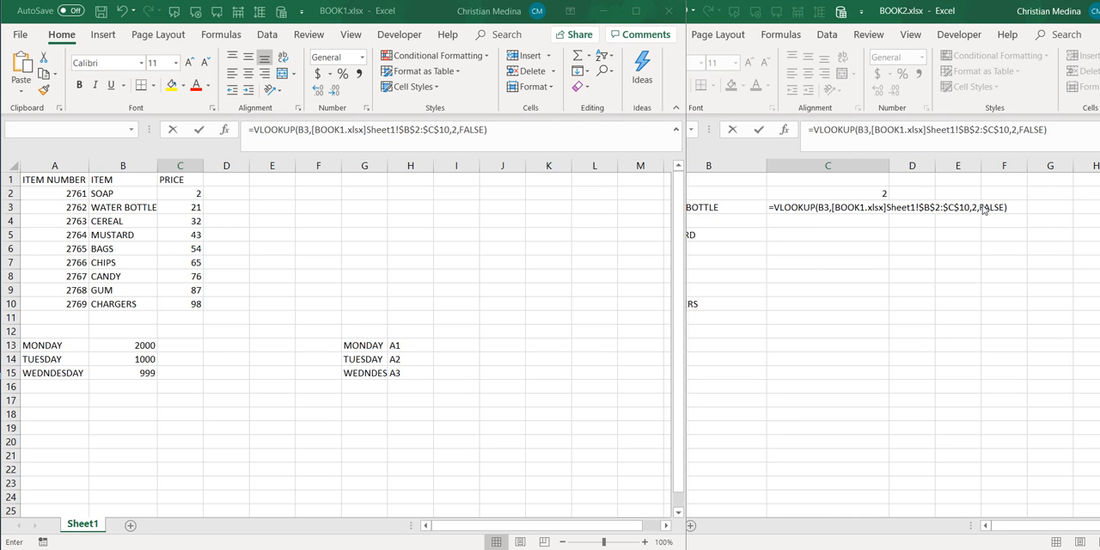
pyautogui.press('Return')
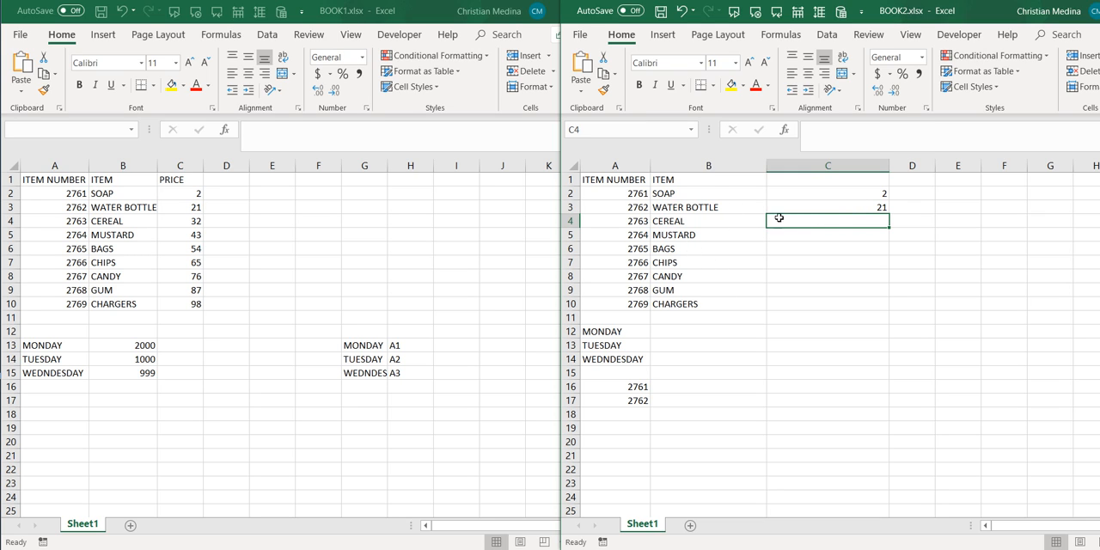
pyautogui.click(846, 209)
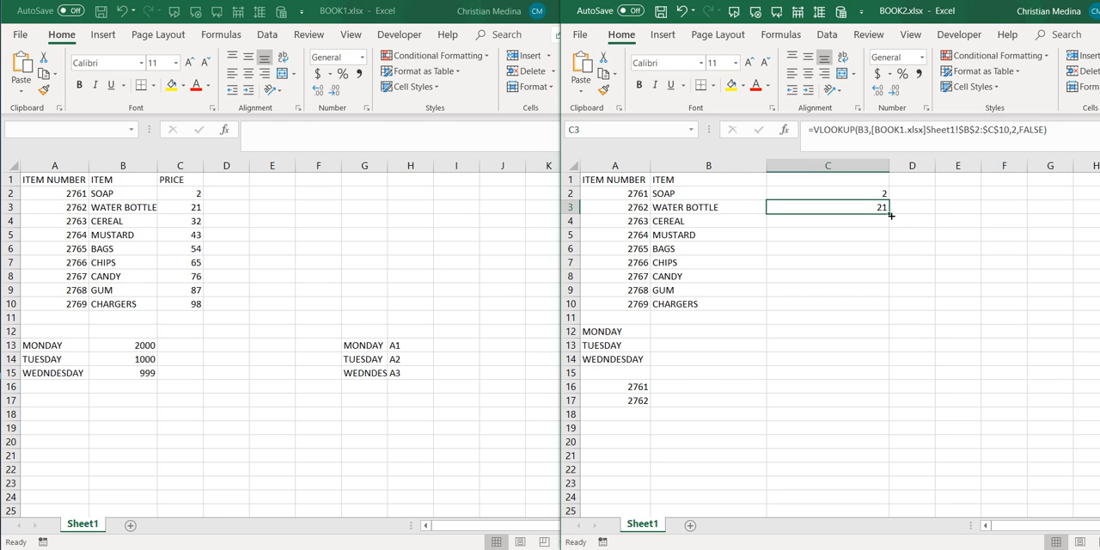
pyautogui.moveTo(891, 216); pyautogui.dragTo(882, 309)
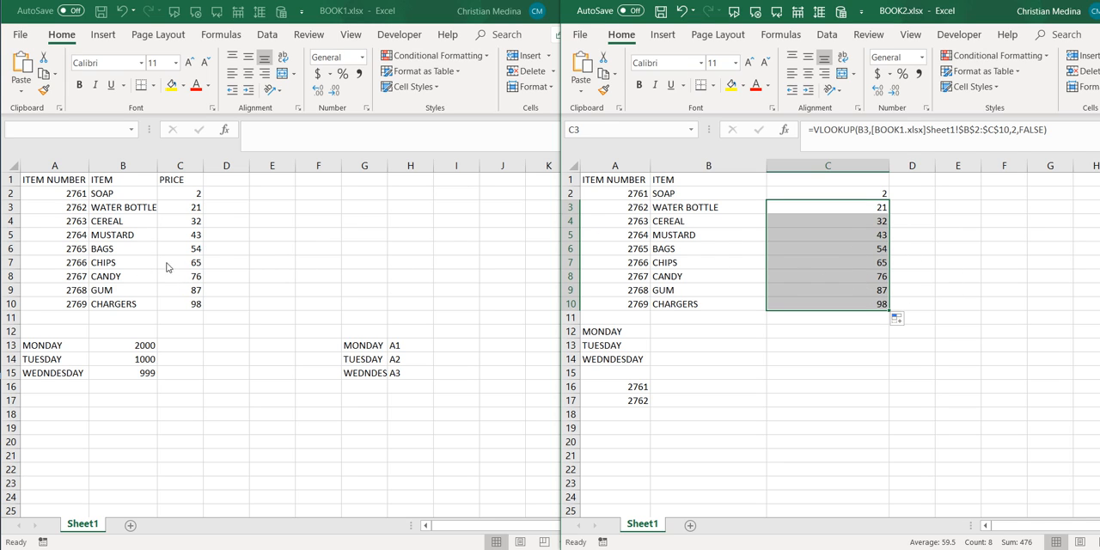
# - Change the CHARGERS price in cell C10 of BOOK1 to 5 and return to BOOK2
pyautogui.click(370, 262)
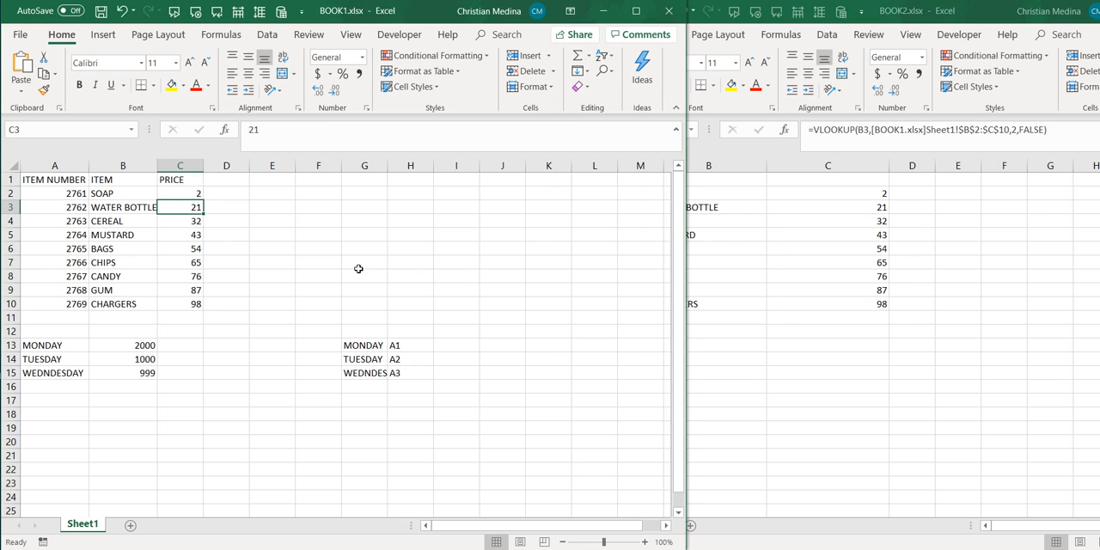
pyautogui.click(197, 306)
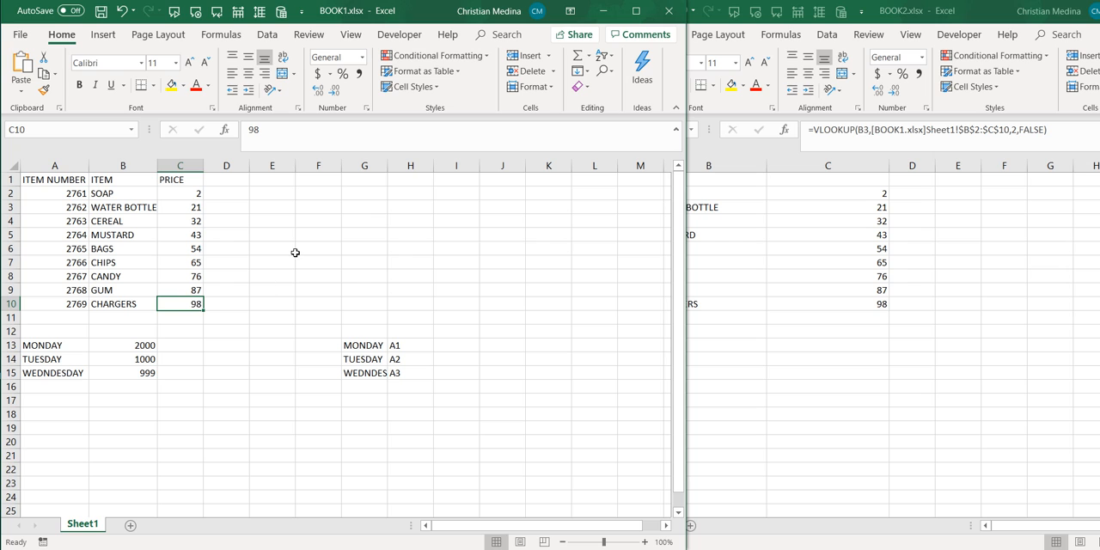
pyautogui.write('5')
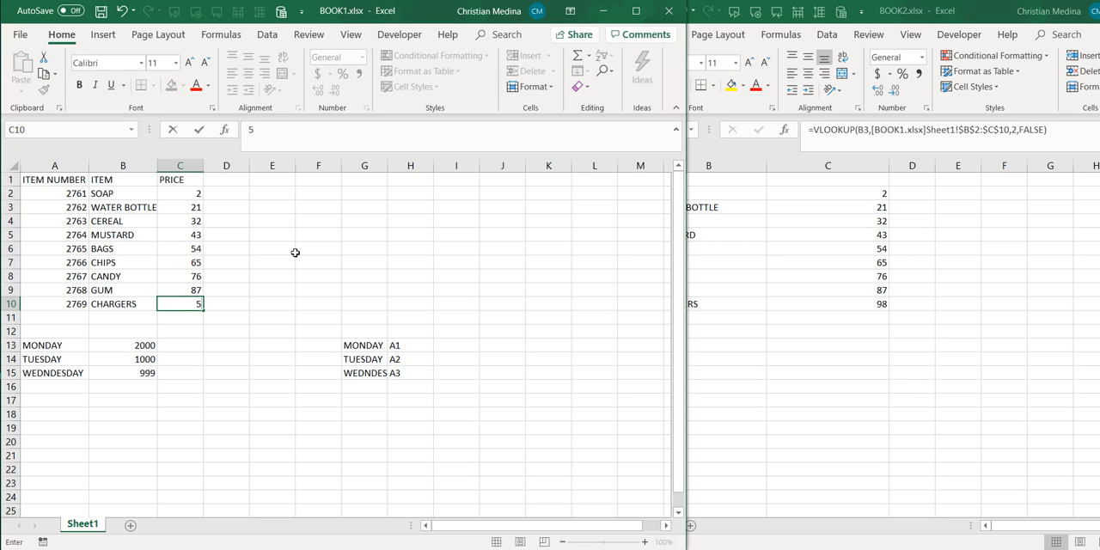
pyautogui.press('Return')
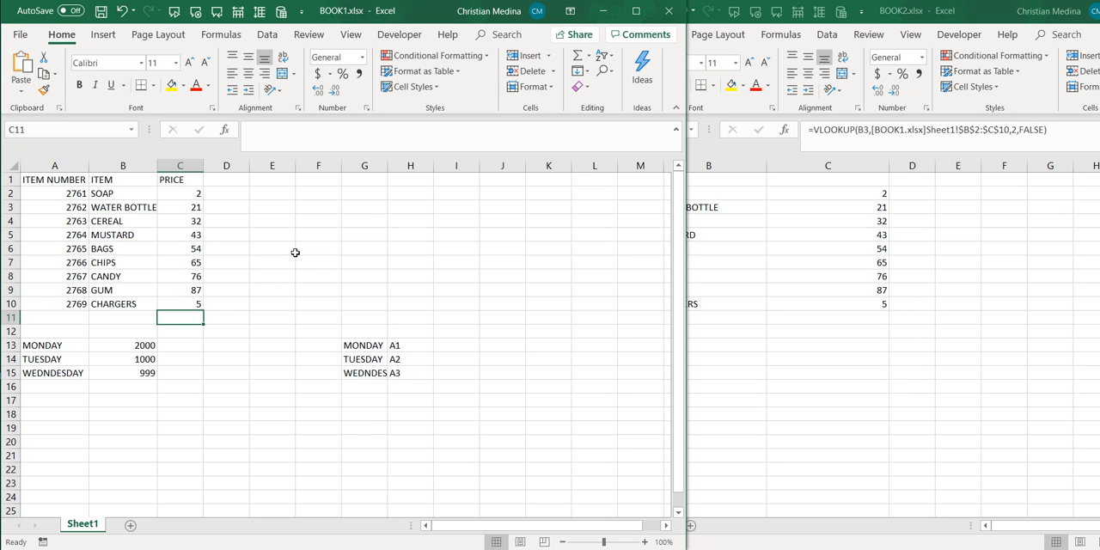
pyautogui.click(293, 276)
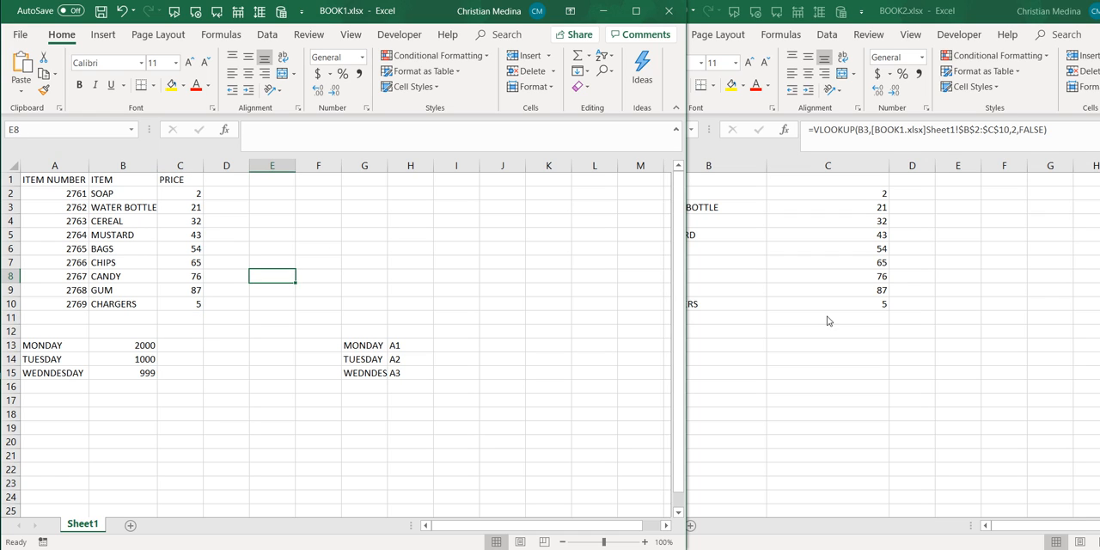
pyautogui.click(759, 354)
pyautogui.click(716, 321)
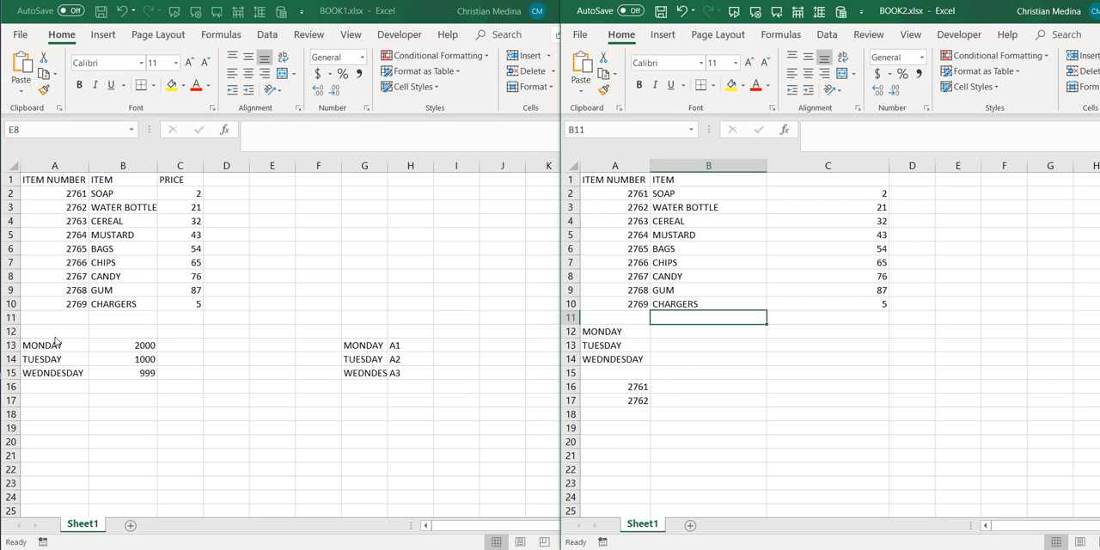
# - Start a VLOOKUP formula in cell B12 of BOOK2 with the weekday name in A12 as the lookup value
pyautogui.click(138, 341)
pyautogui.click(138, 341)
pyautogui.click(722, 346)
pyautogui.click(706, 342)
pyautogui.click(703, 331)
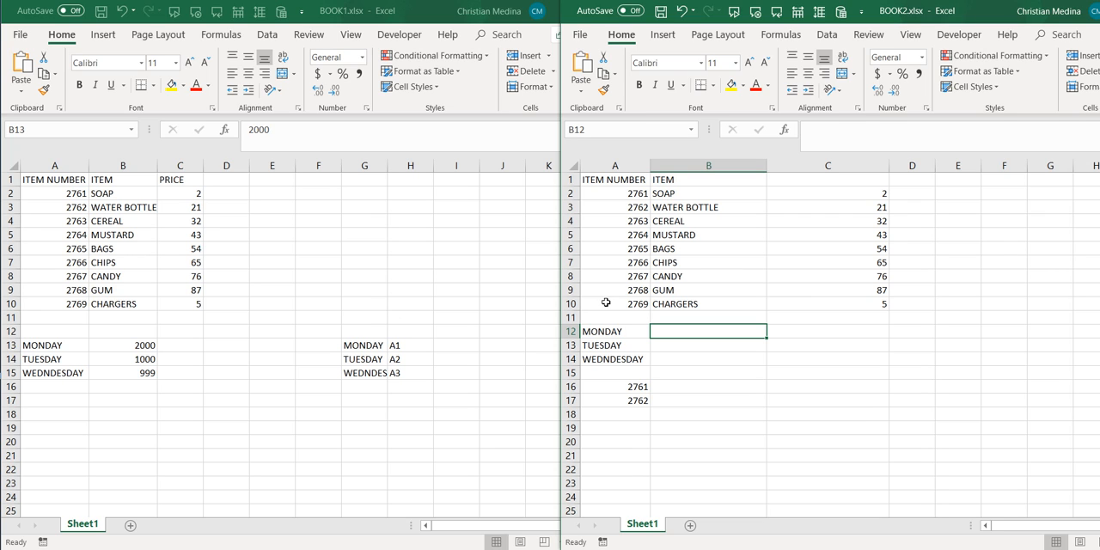
pyautogui.write('=VLO')
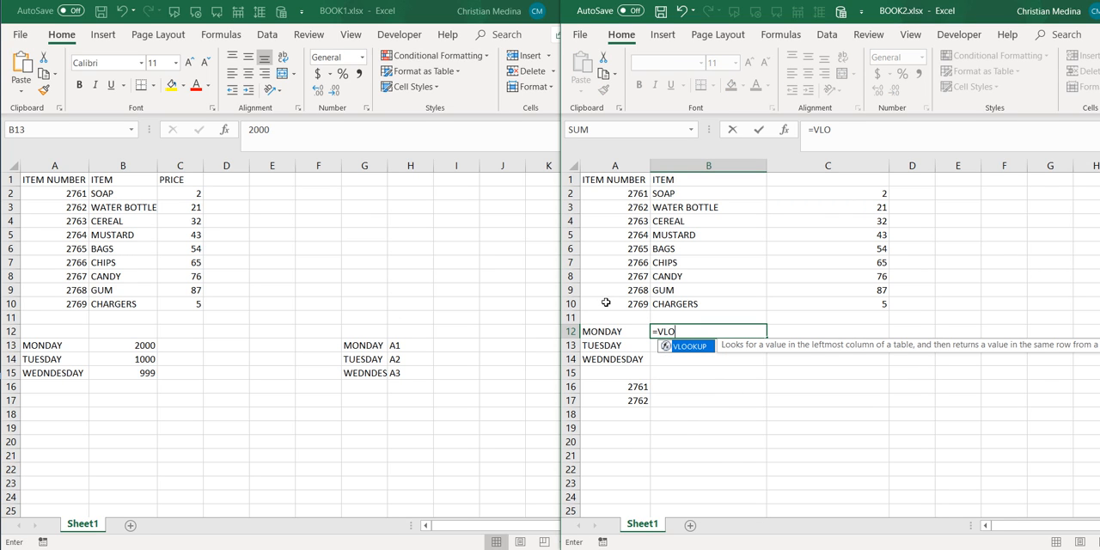
pyautogui.press('Tab')
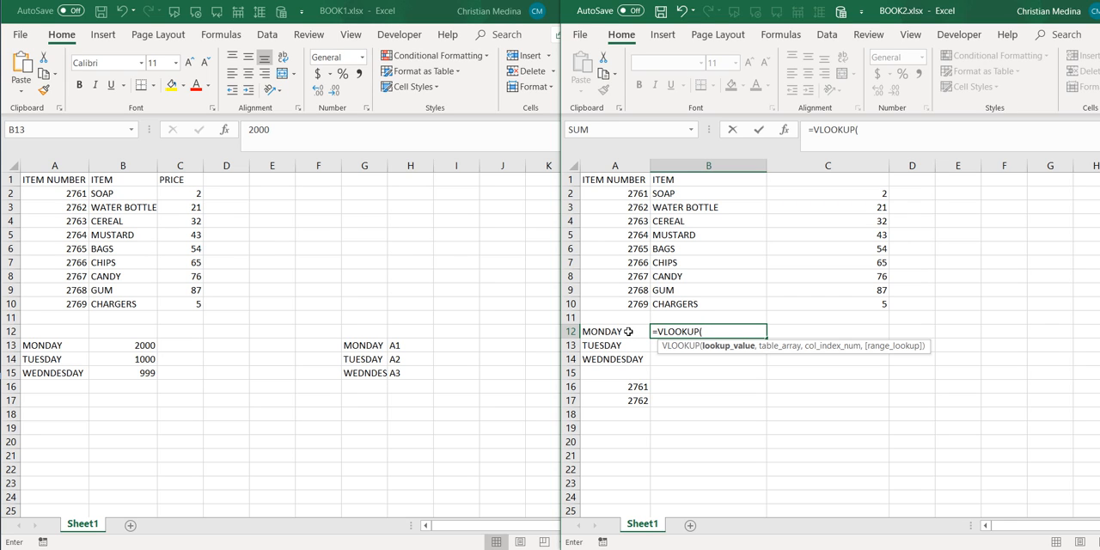
pyautogui.click(623, 332)
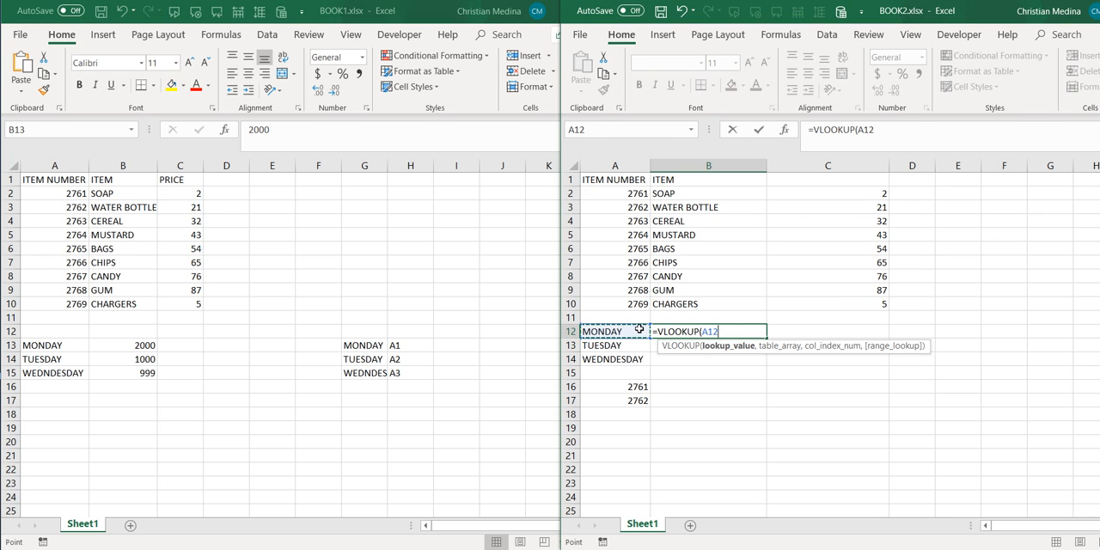
pyautogui.write(',')
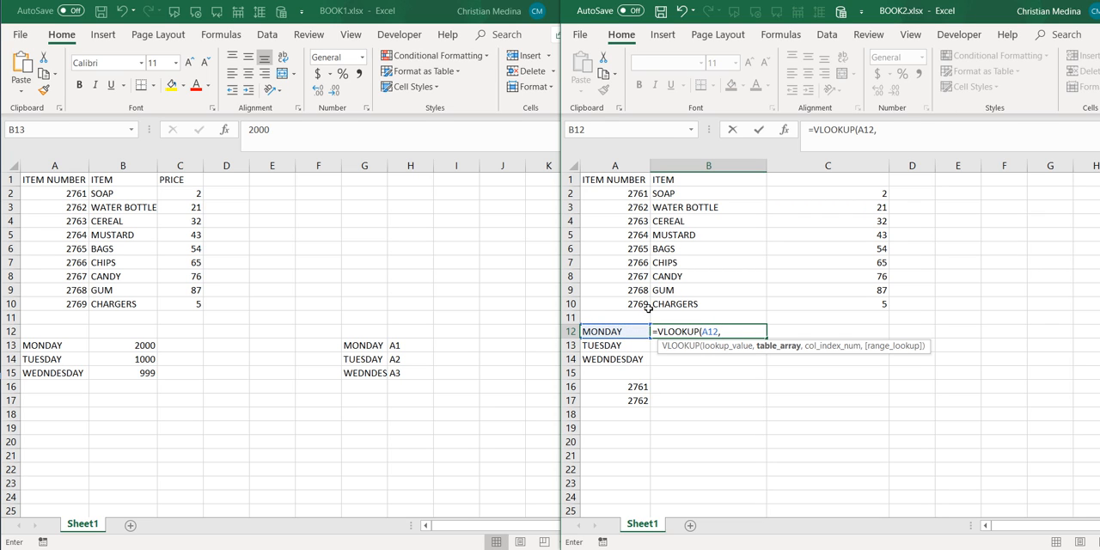
# - Set the table array of the B12 VLOOKUP to the range A13:B15 on Sheet1 of BOOK1
pyautogui.click(62, 345)
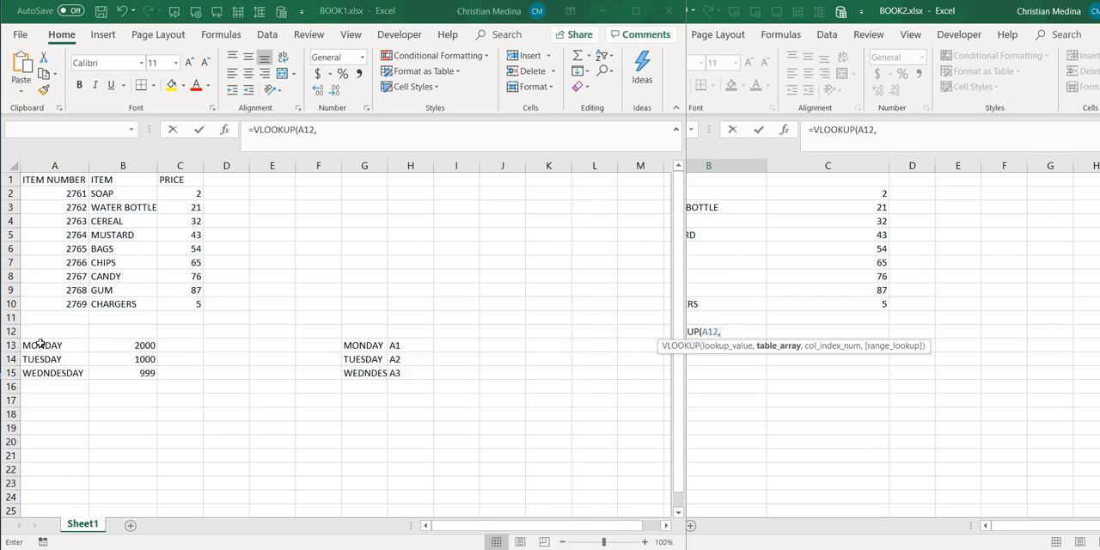
pyautogui.moveTo(63, 346); pyautogui.dragTo(146, 377)
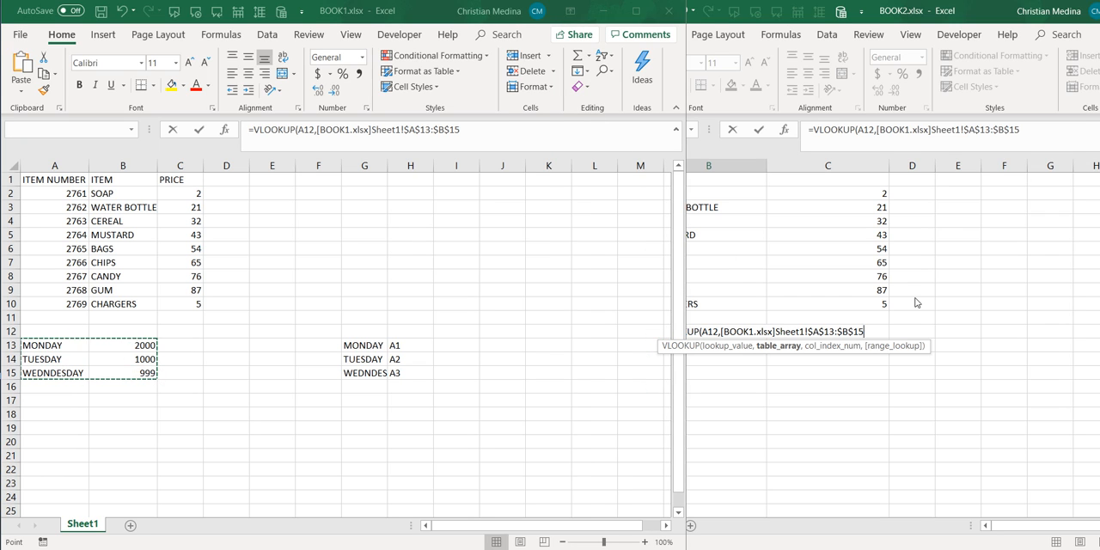
pyautogui.write(',')
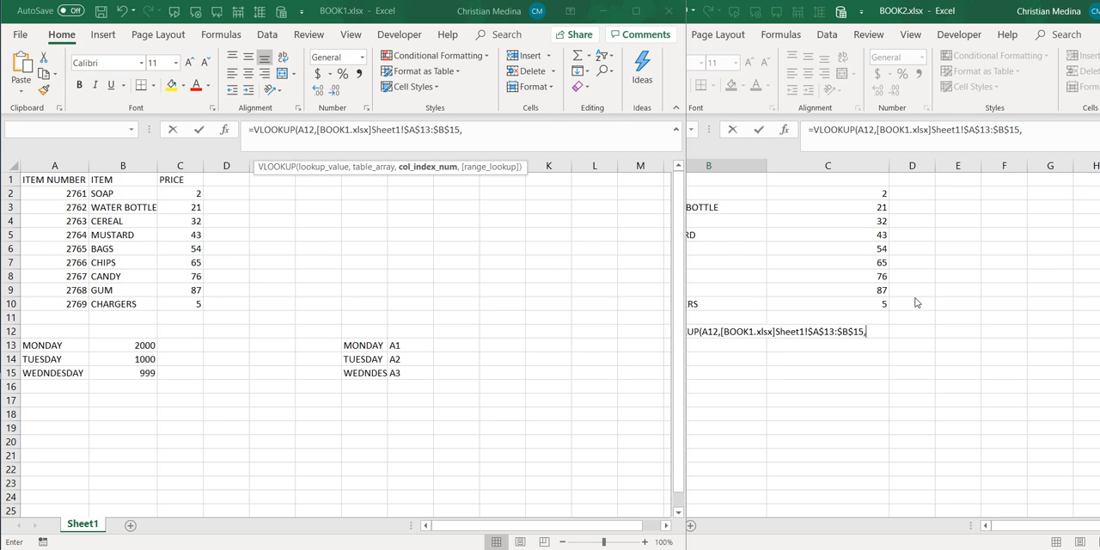
pyautogui.write('2')
# - Complete the VLOOKUP in B12 with column index 2 and FALSE for an exact match
pyautogui.write('.')
pyautogui.write(',')
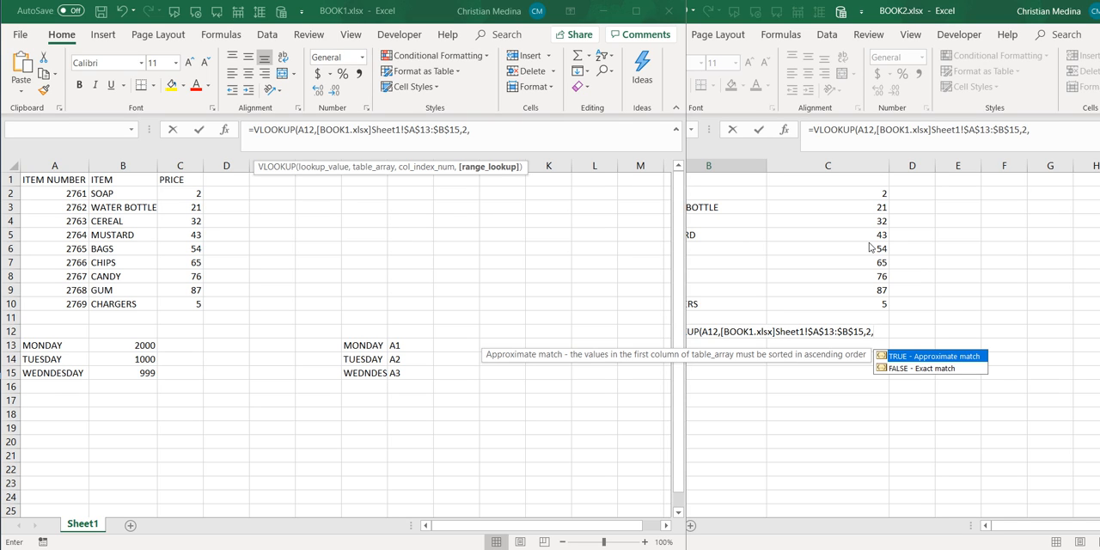
pyautogui.write('FALSE)')
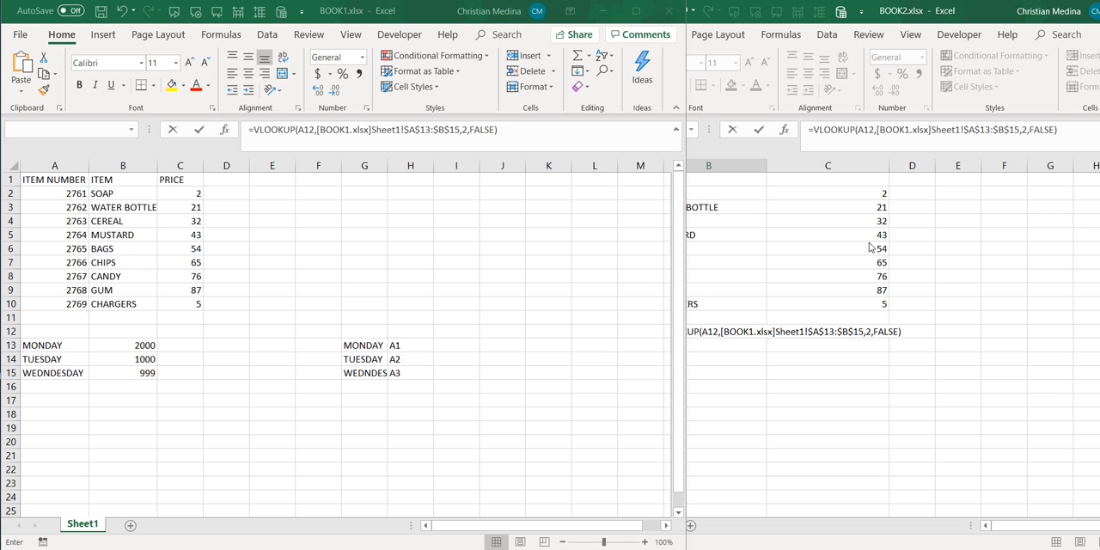
pyautogui.press('Return')
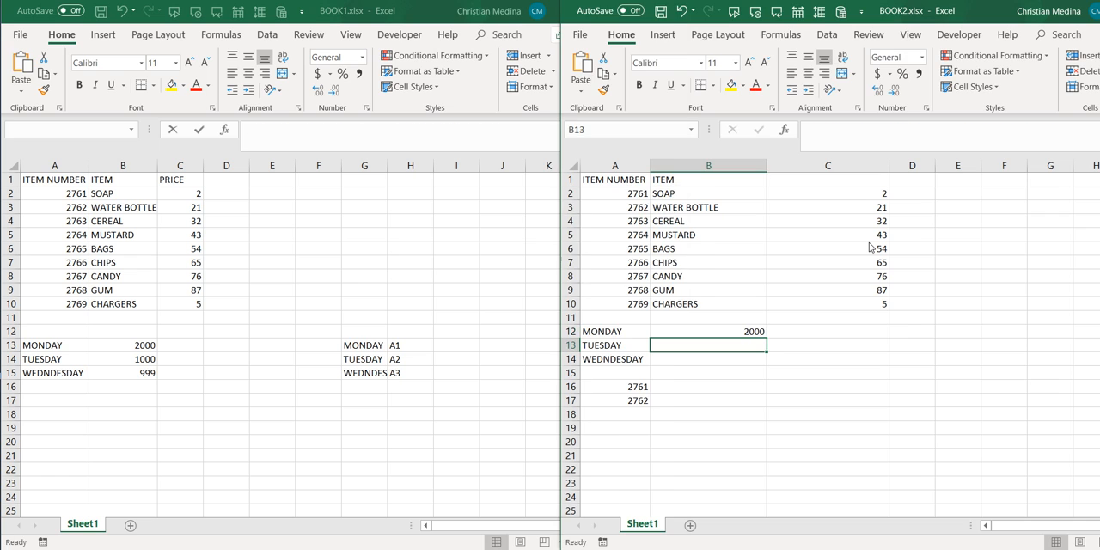
# - Fill the weekday VLOOKUP from B12 down to B14 in BOOK2
pyautogui.click(137, 348)
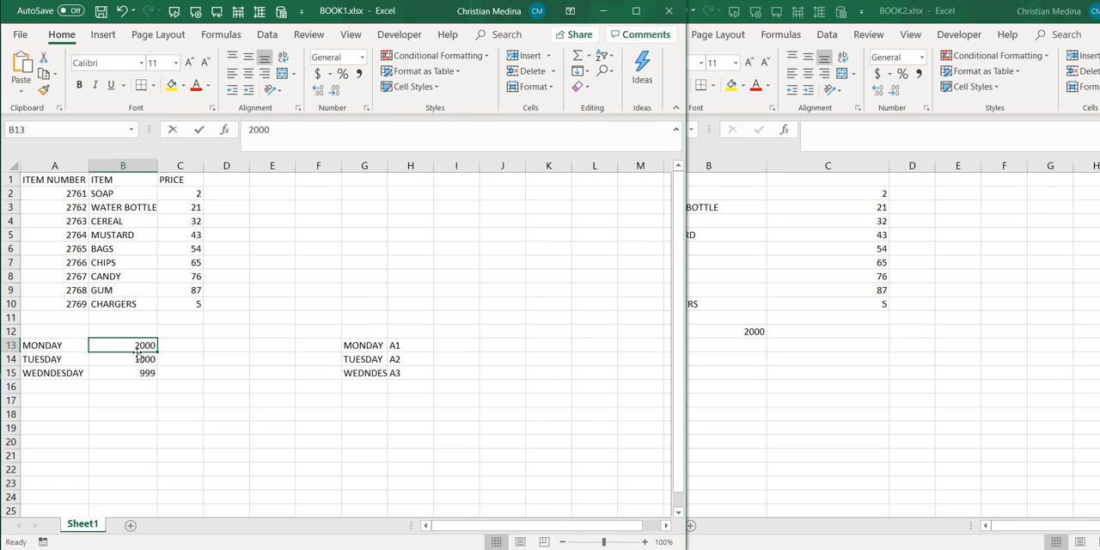
pyautogui.click(744, 350)
pyautogui.click(745, 331)
pyautogui.moveTo(765, 336); pyautogui.dragTo(767, 362)
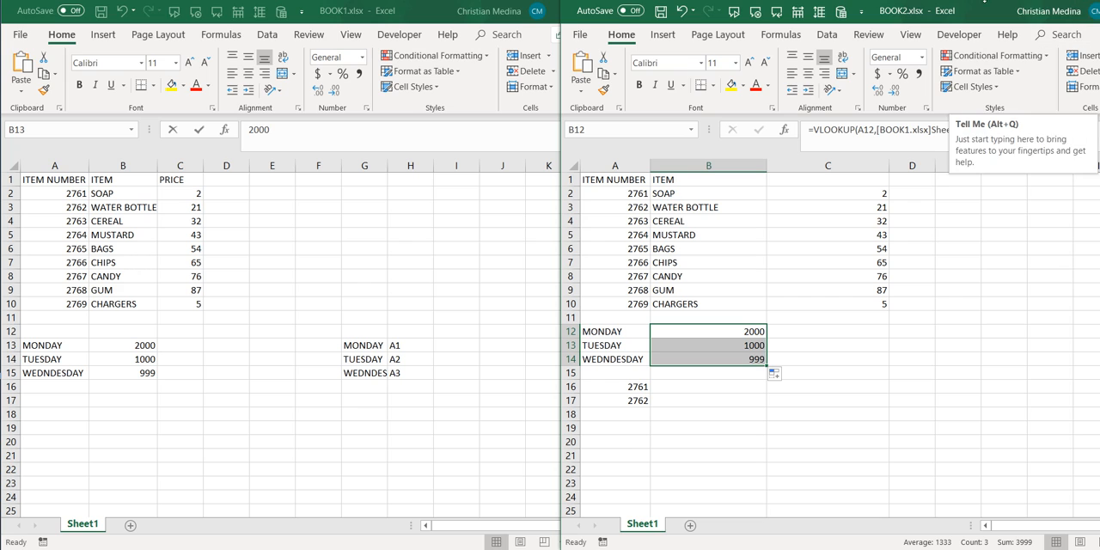
pyautogui.press('F10')
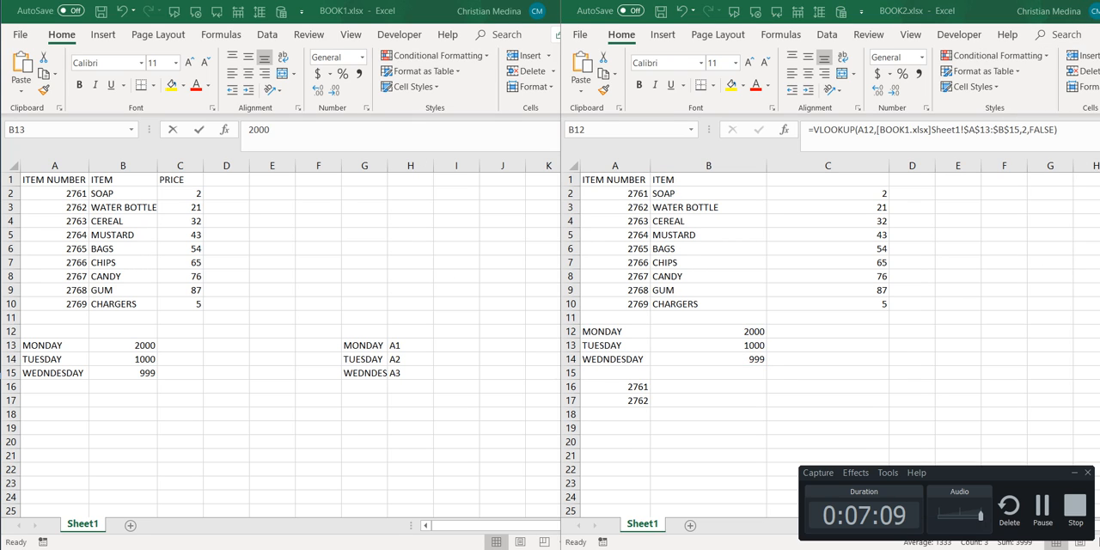